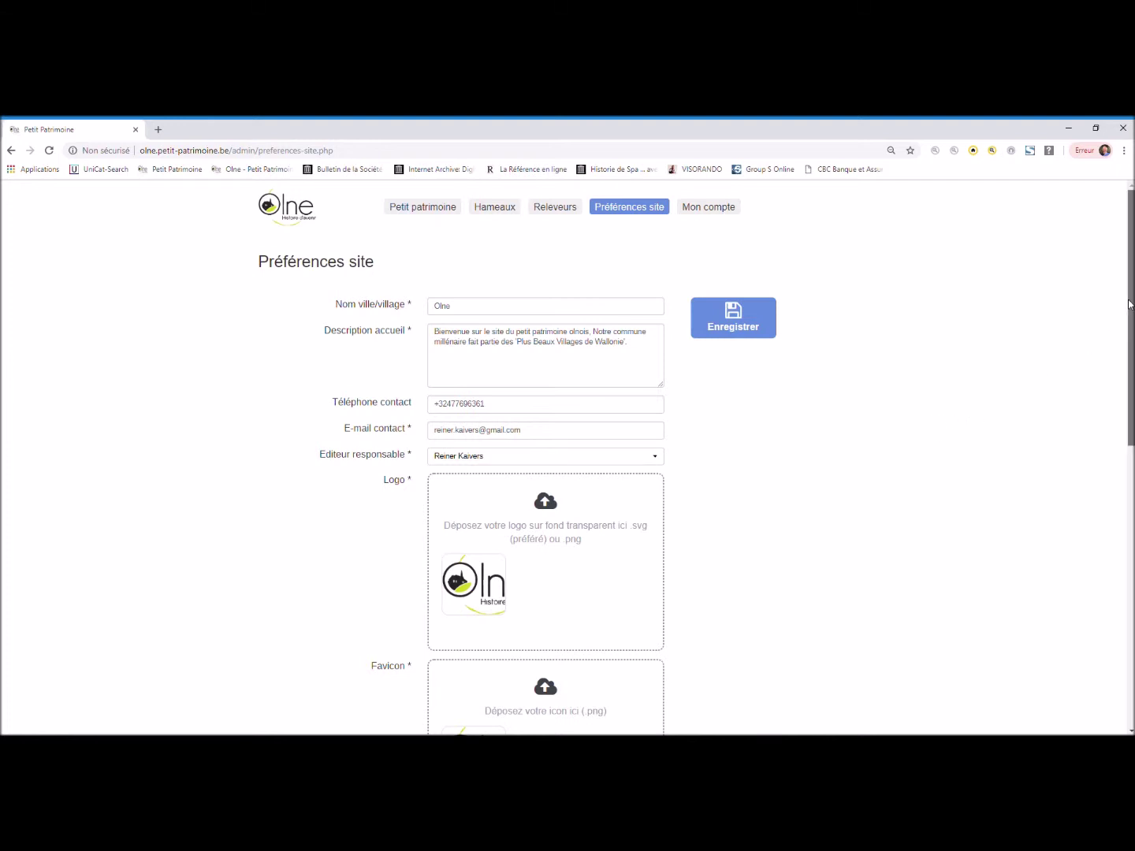
# Review the site preferences, including the colours, home page photo upload and terms of use, and open the account page
pyautogui.scroll(-4, 1130, 304)
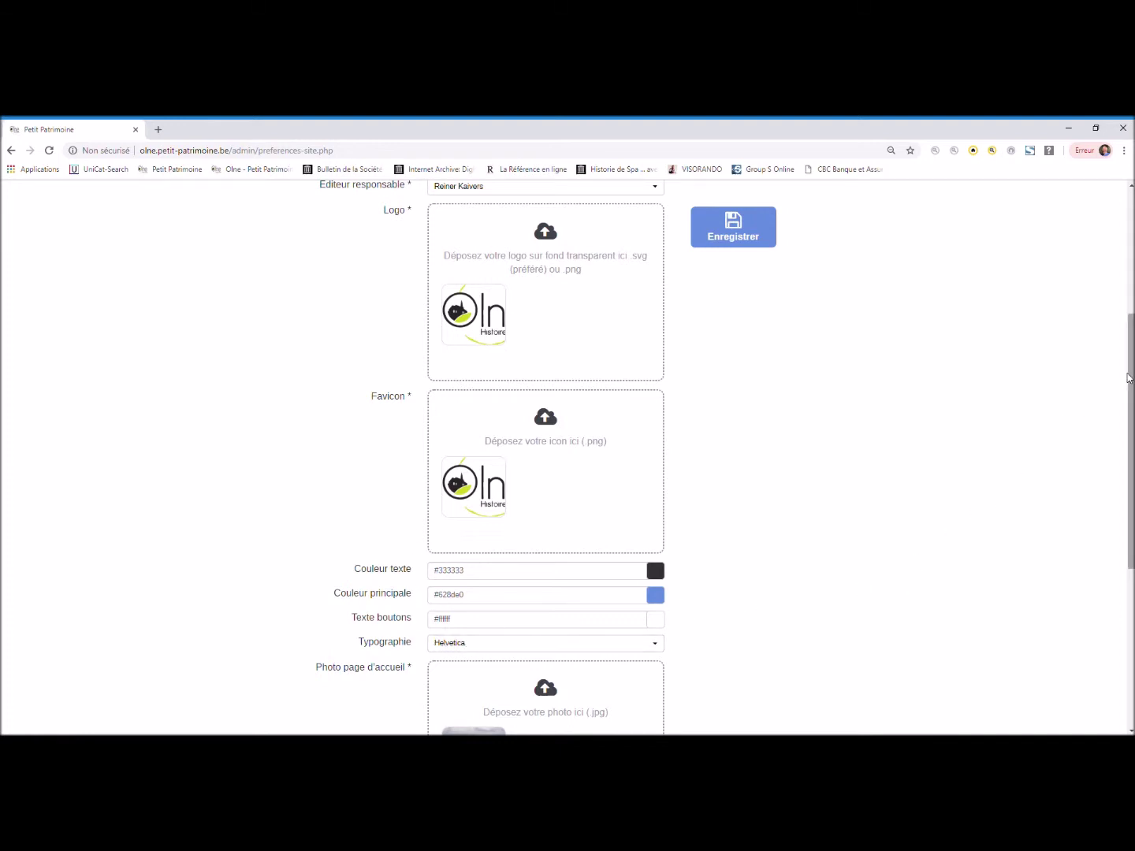
pyautogui.moveTo(1130, 378); pyautogui.dragTo(1129, 535)
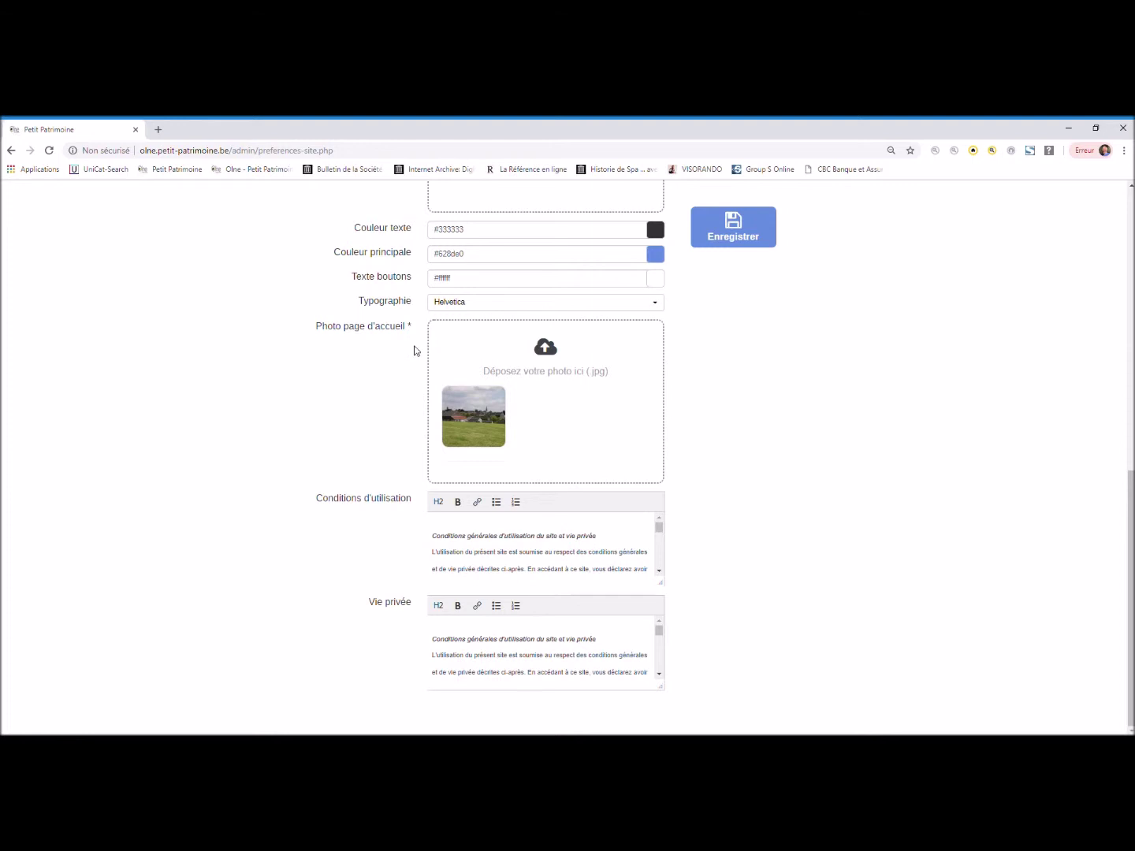
pyautogui.click(550, 355)
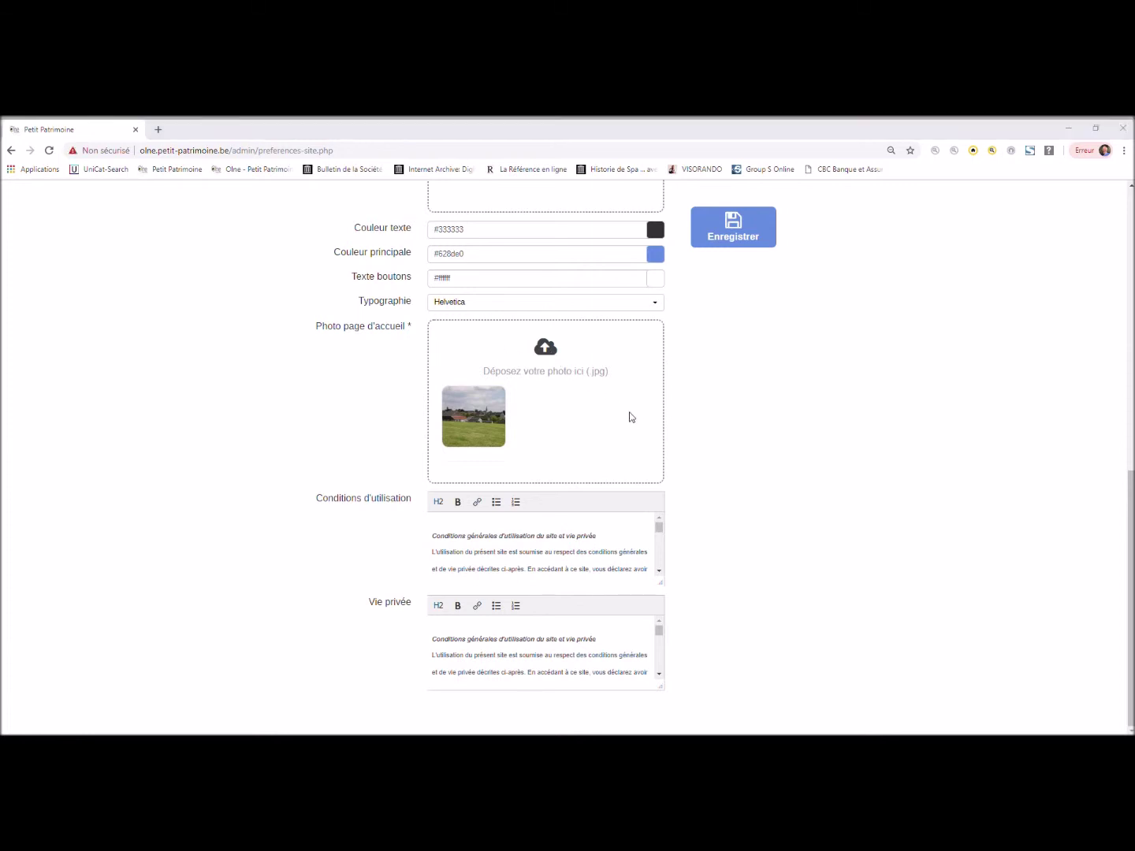
pyautogui.press('Escape')
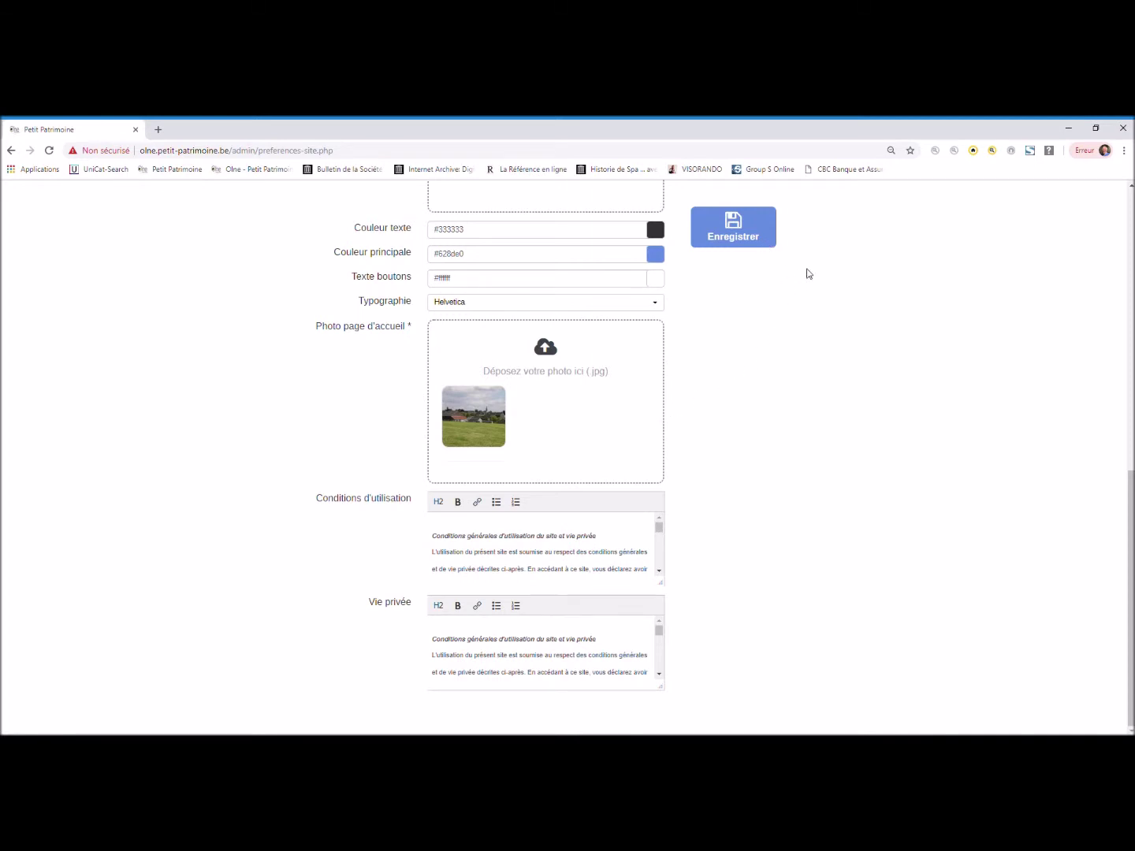
pyautogui.moveTo(1130, 504); pyautogui.dragTo(1130, 271)
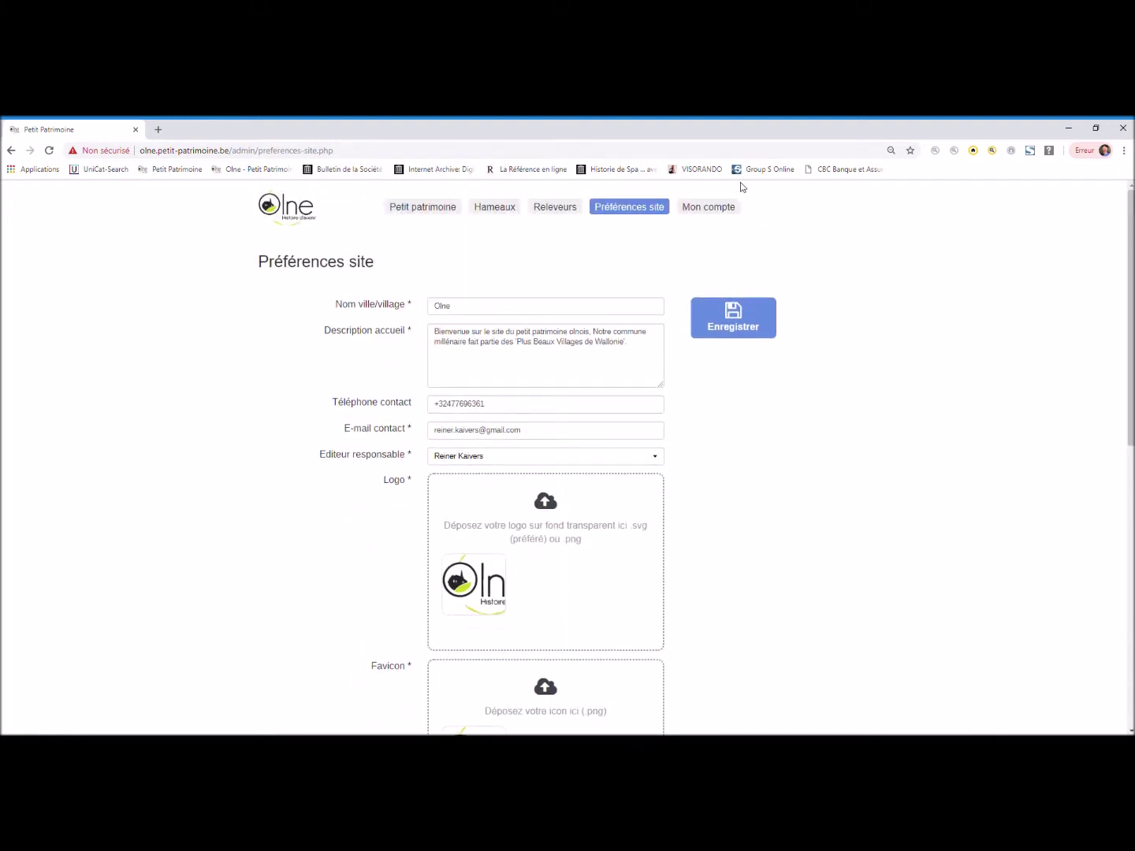
pyautogui.click(711, 208)
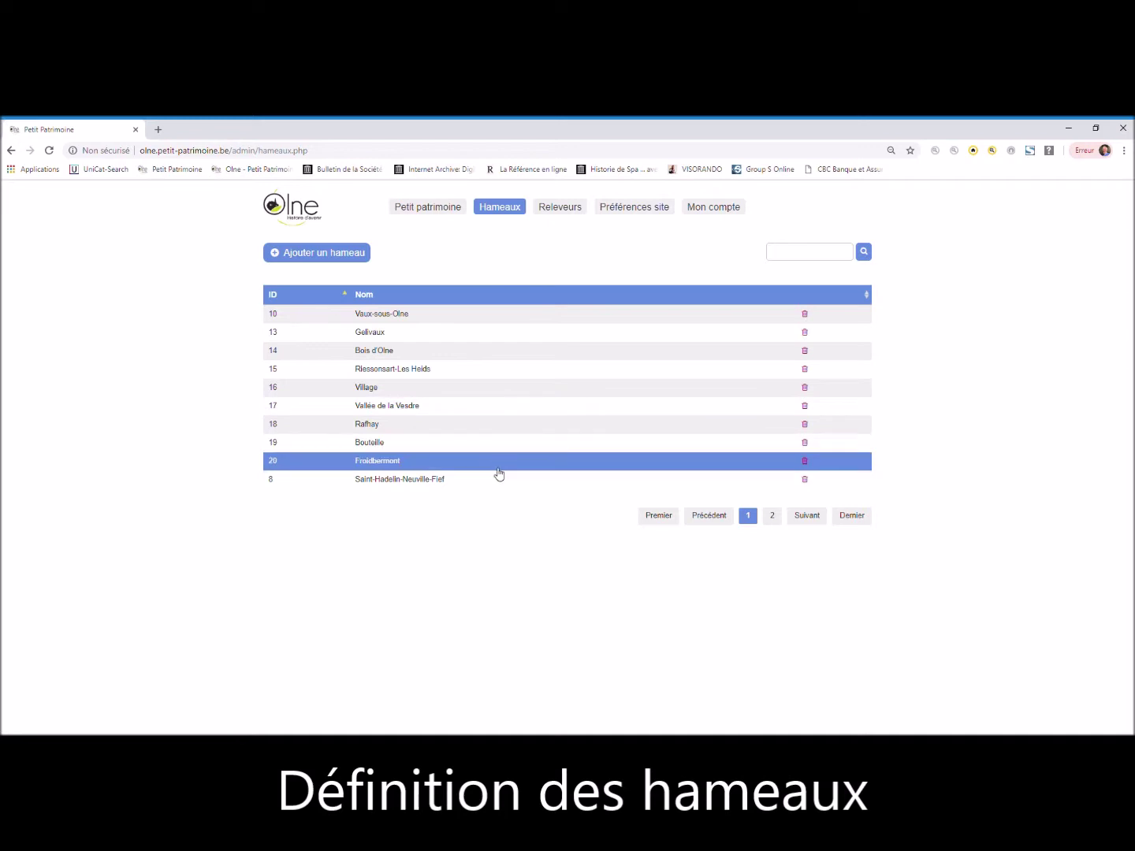
# Search the heritage list for "arbre" and open the record "Arbre à clous près de l'Eglise sur le fief de Saint Hadelein"
pyautogui.click(445, 209)
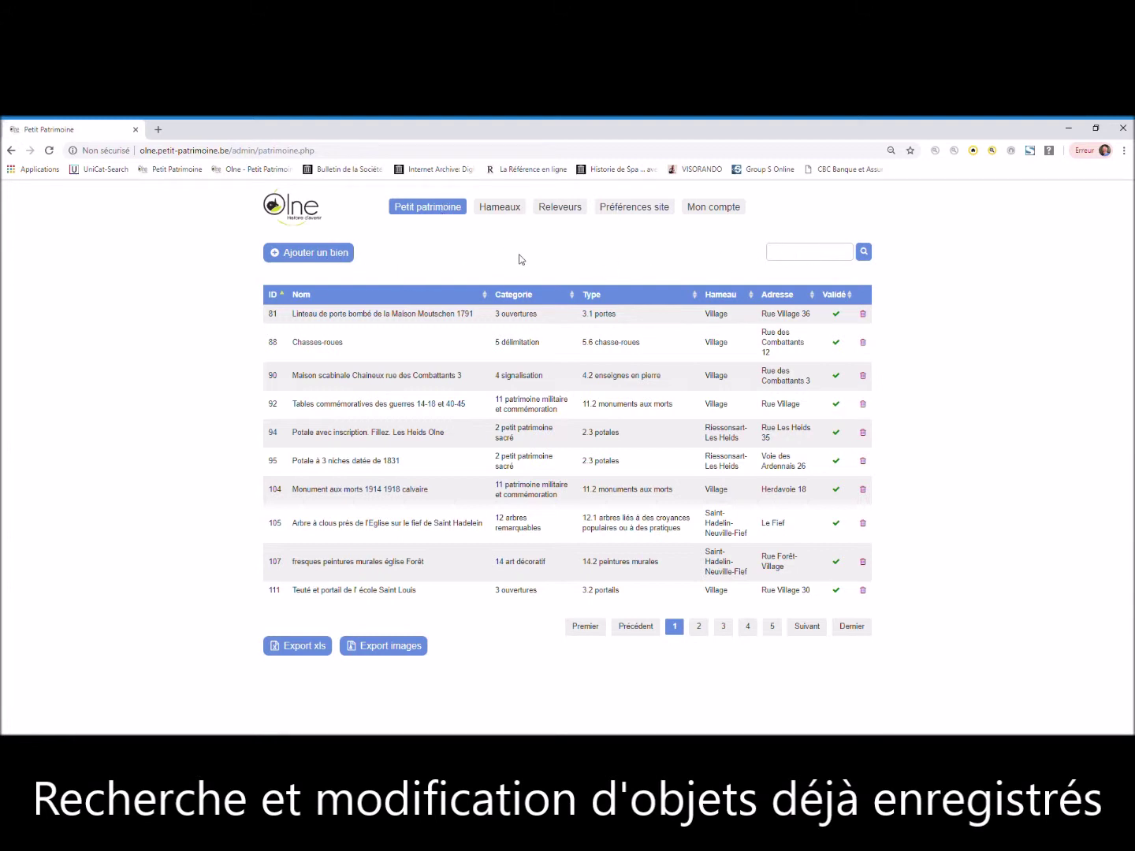
pyautogui.click(797, 253)
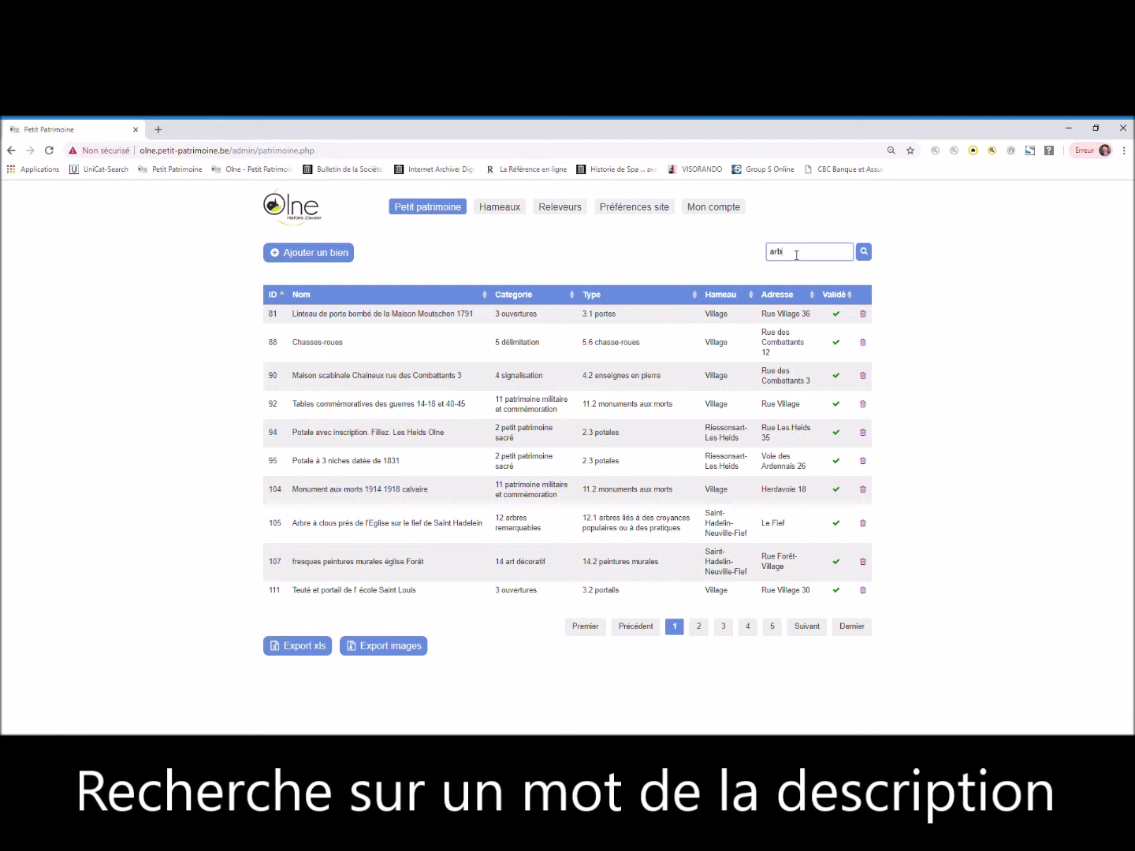
pyautogui.click(867, 255)
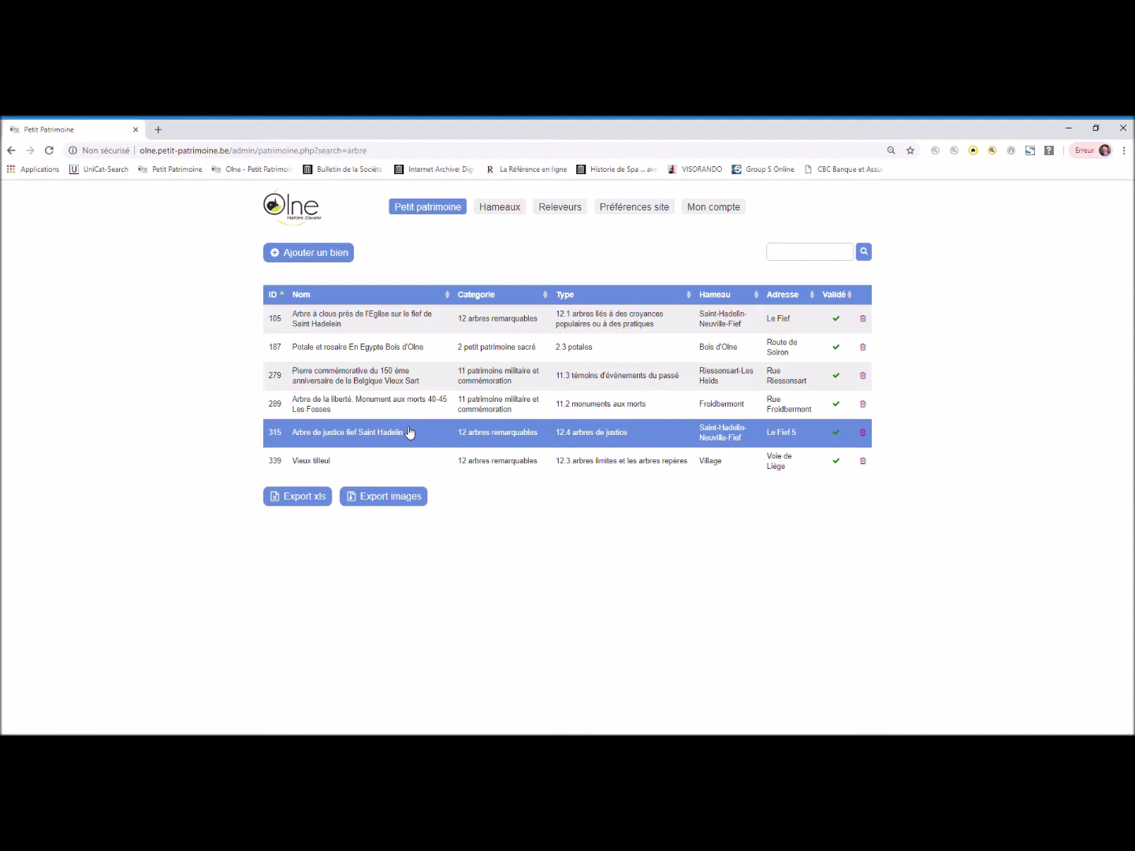
pyautogui.click(403, 324)
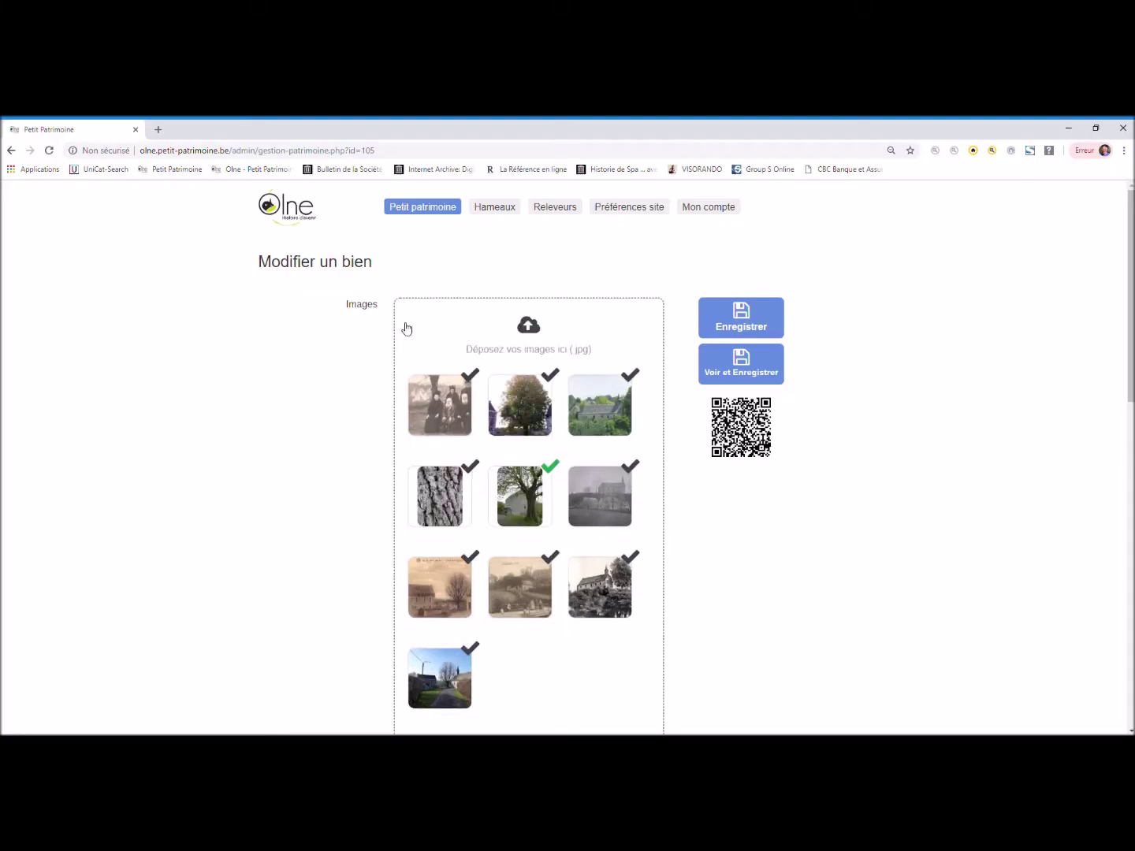
# Try the black-and-white church photo as main image, restore the green tree photo, and check the image upload without adding files
pyautogui.click(631, 468)
pyautogui.click(552, 468)
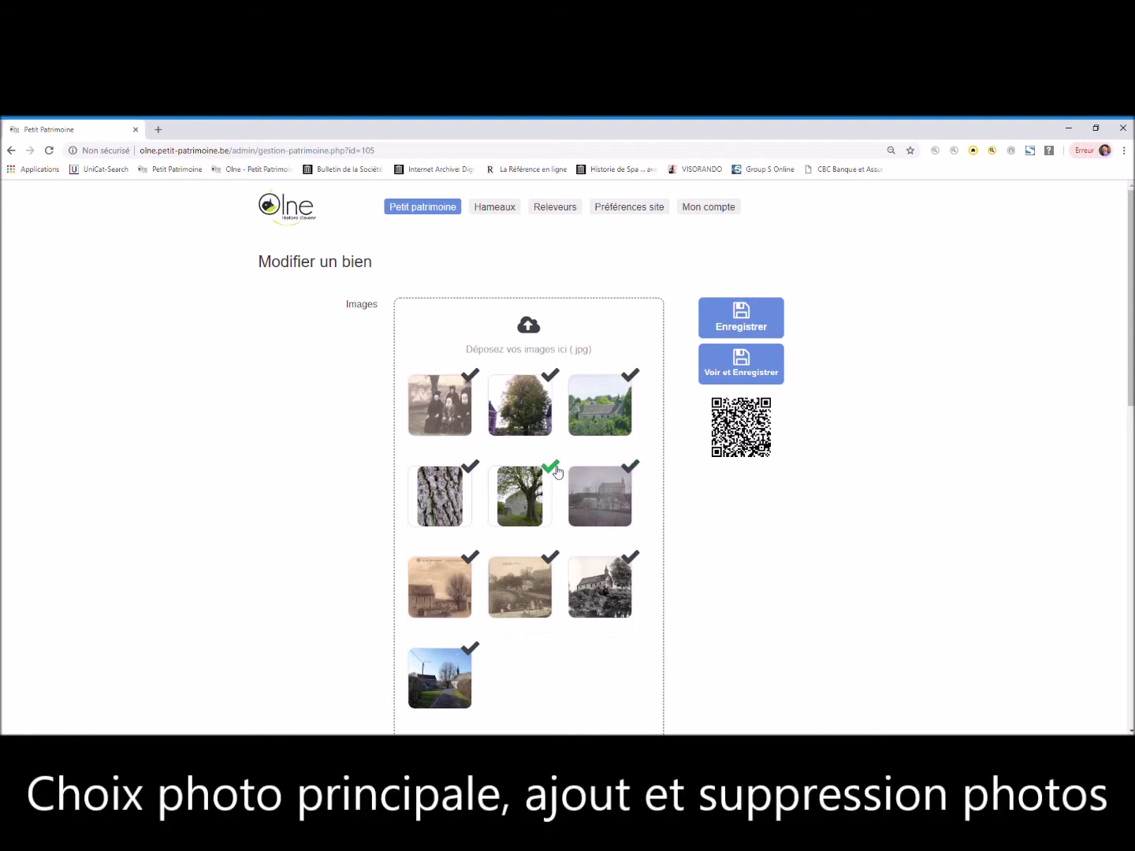
pyautogui.moveTo(600, 501)
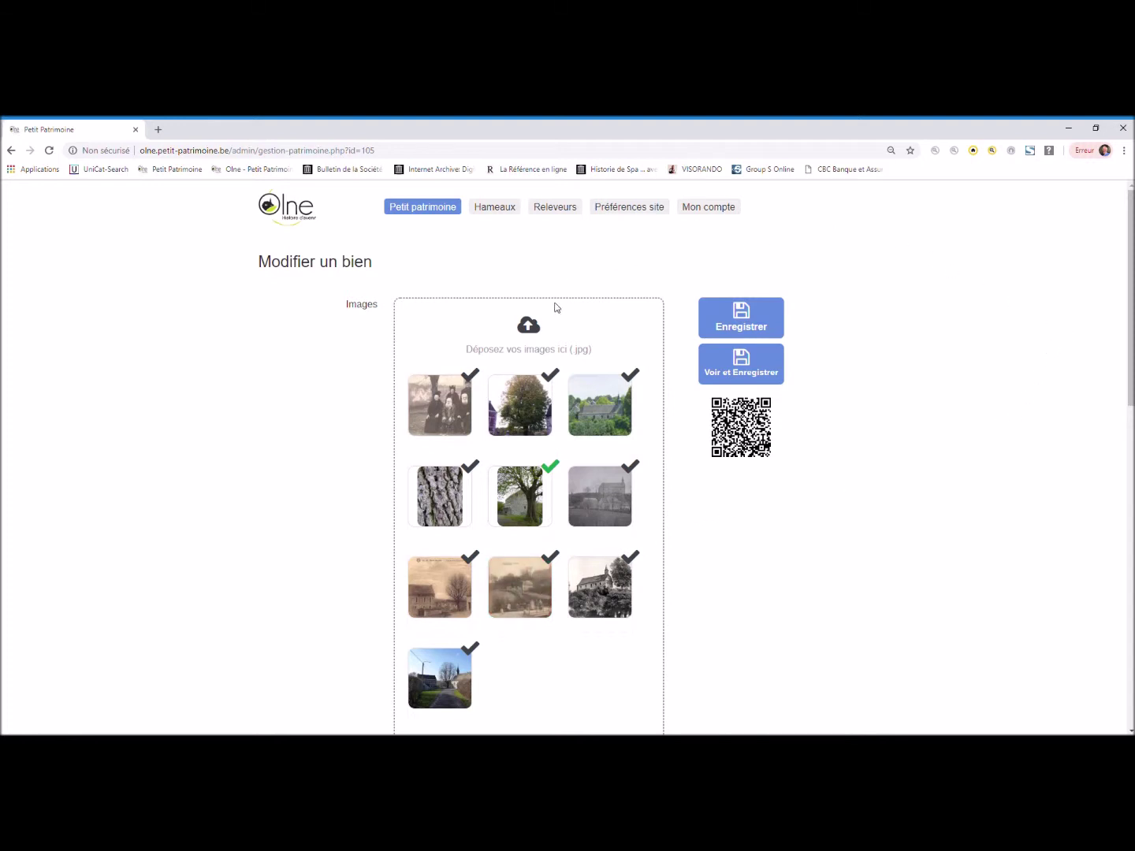
pyautogui.click(536, 328)
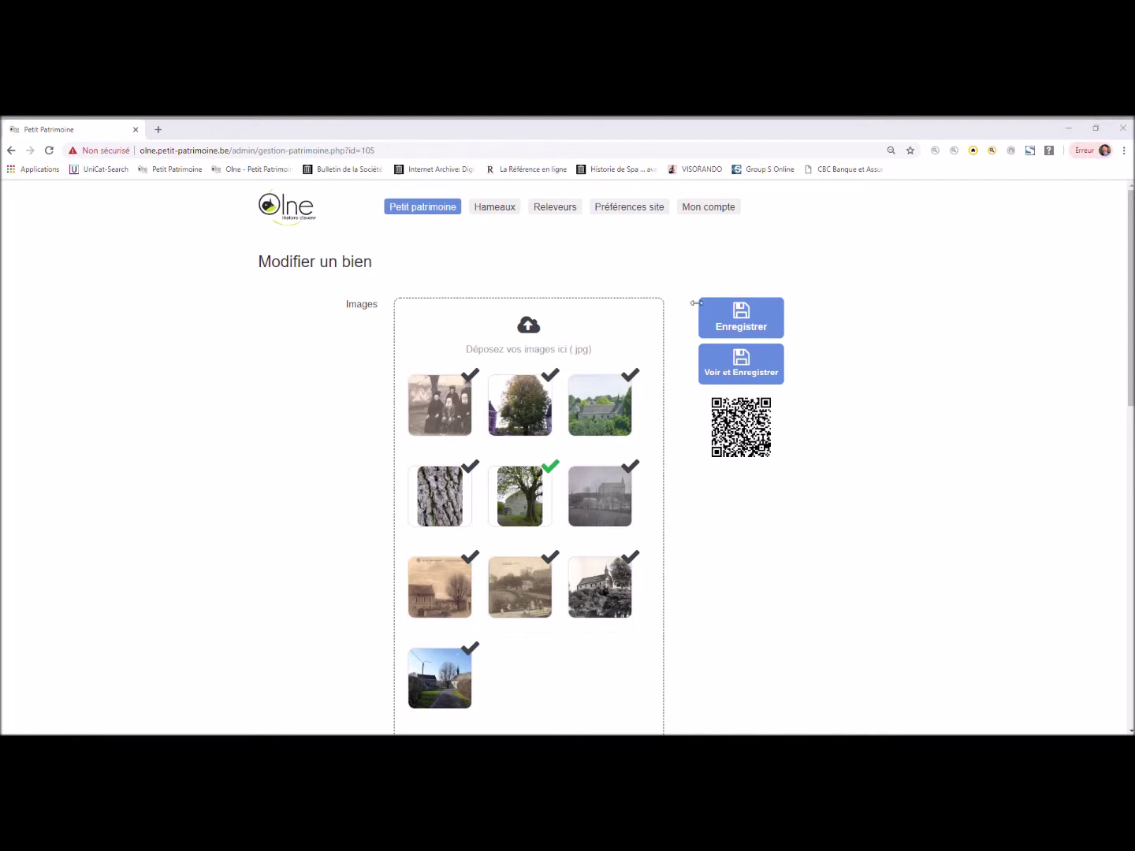
pyautogui.click(663, 426)
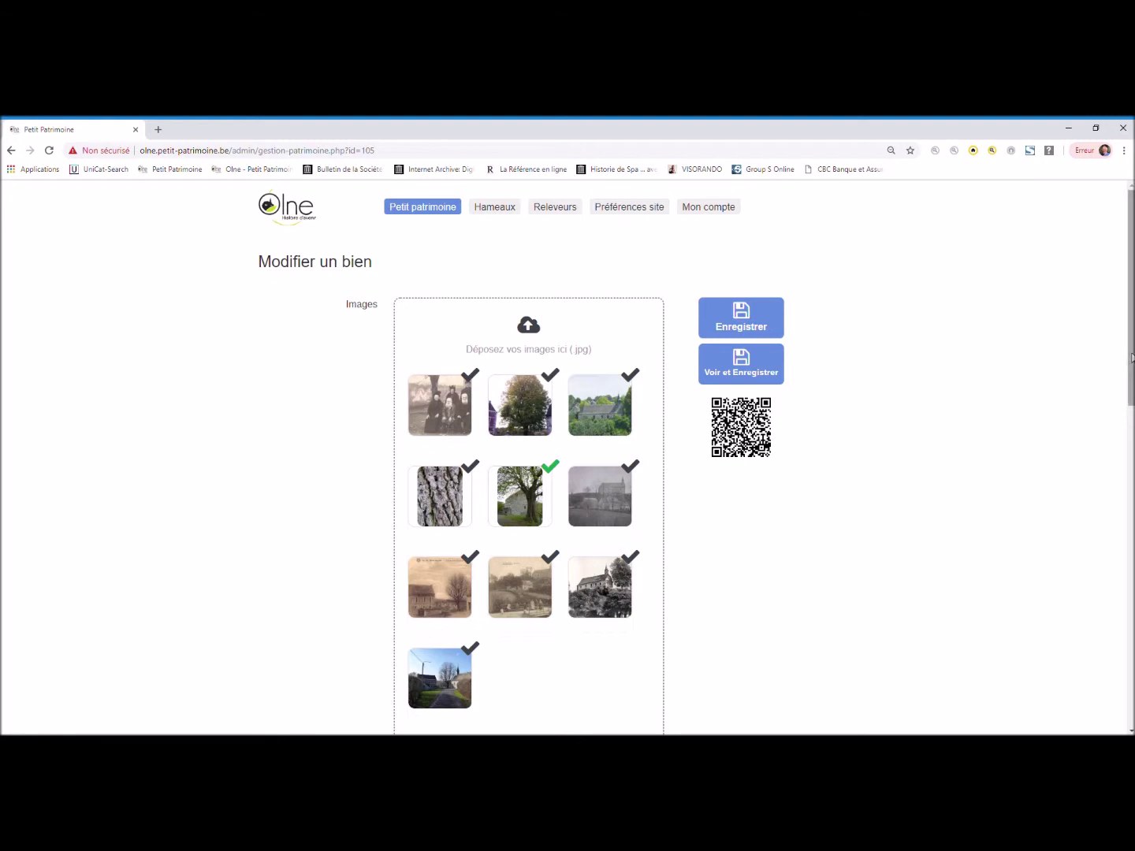
# Examine the record's available options for location, hamlet, type and subtype, keeping the current selections
pyautogui.scroll(-4, 1124, 382)
pyautogui.scroll(-1, 931, 478)
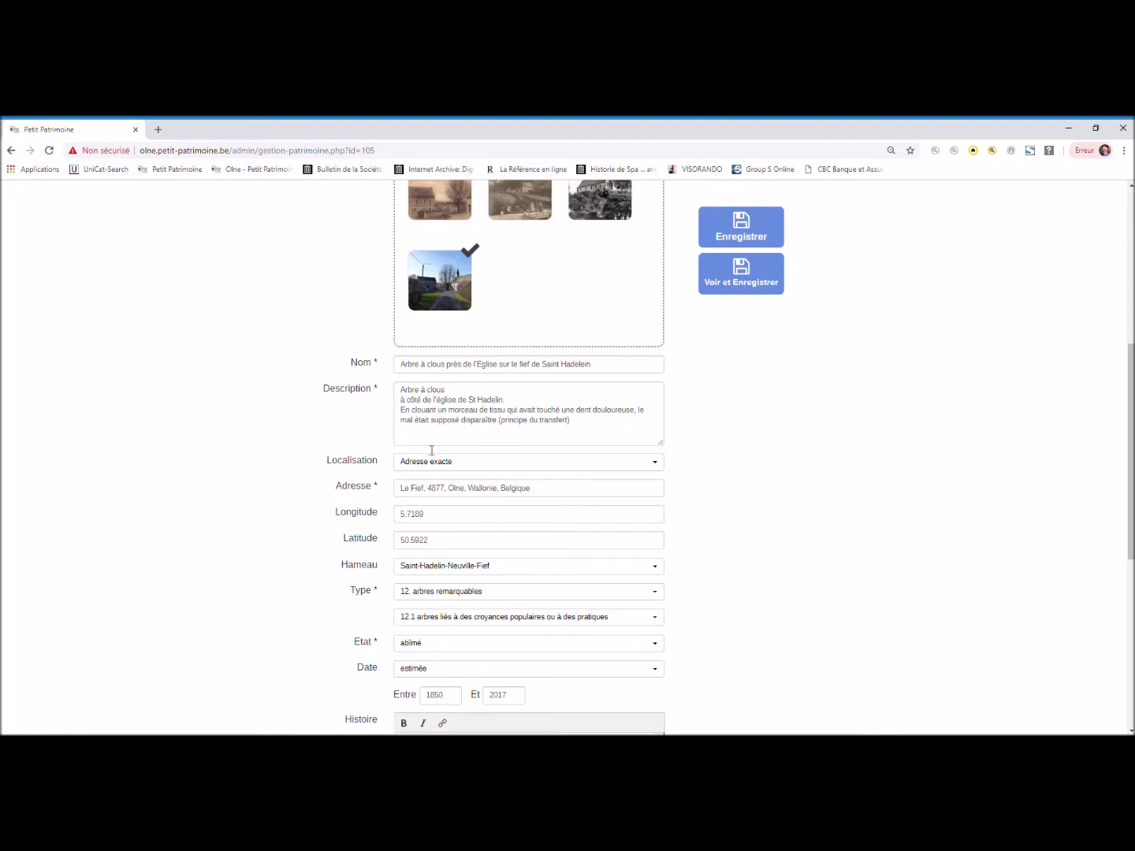
pyautogui.click(662, 467)
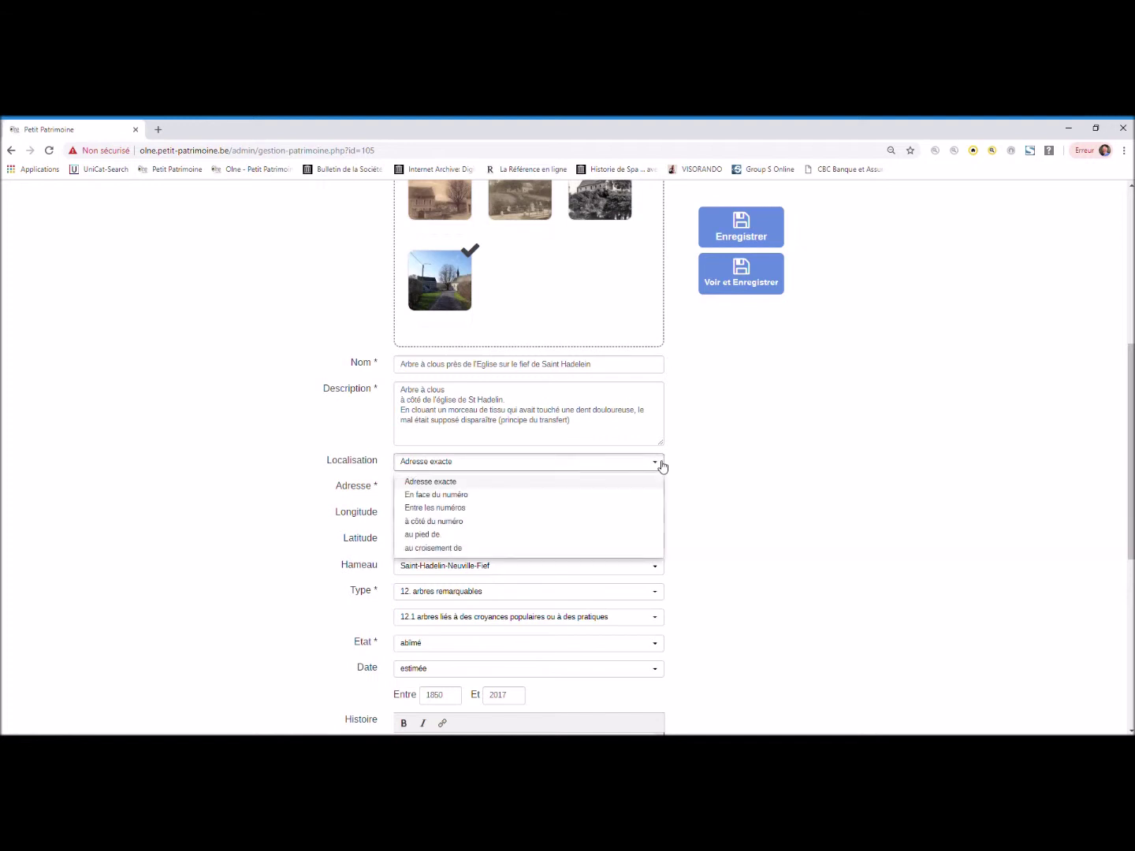
pyautogui.click(662, 466)
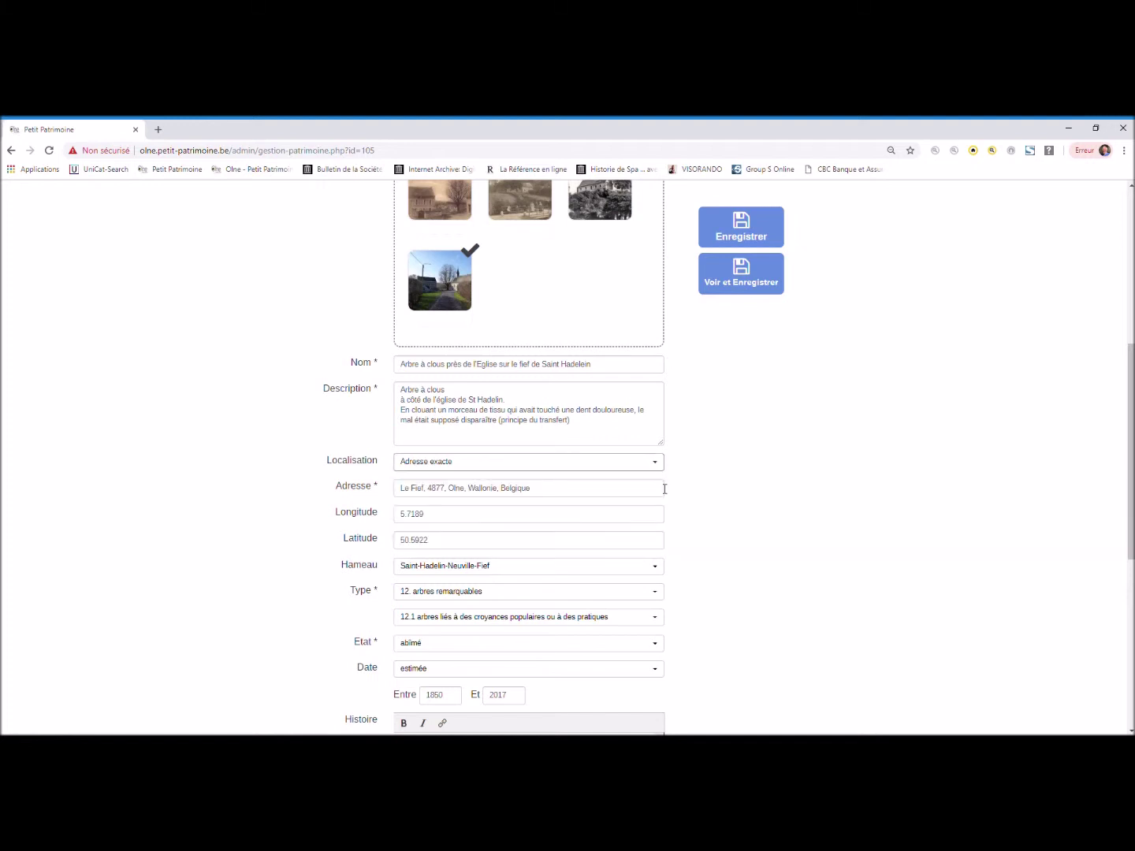
pyautogui.click(661, 567)
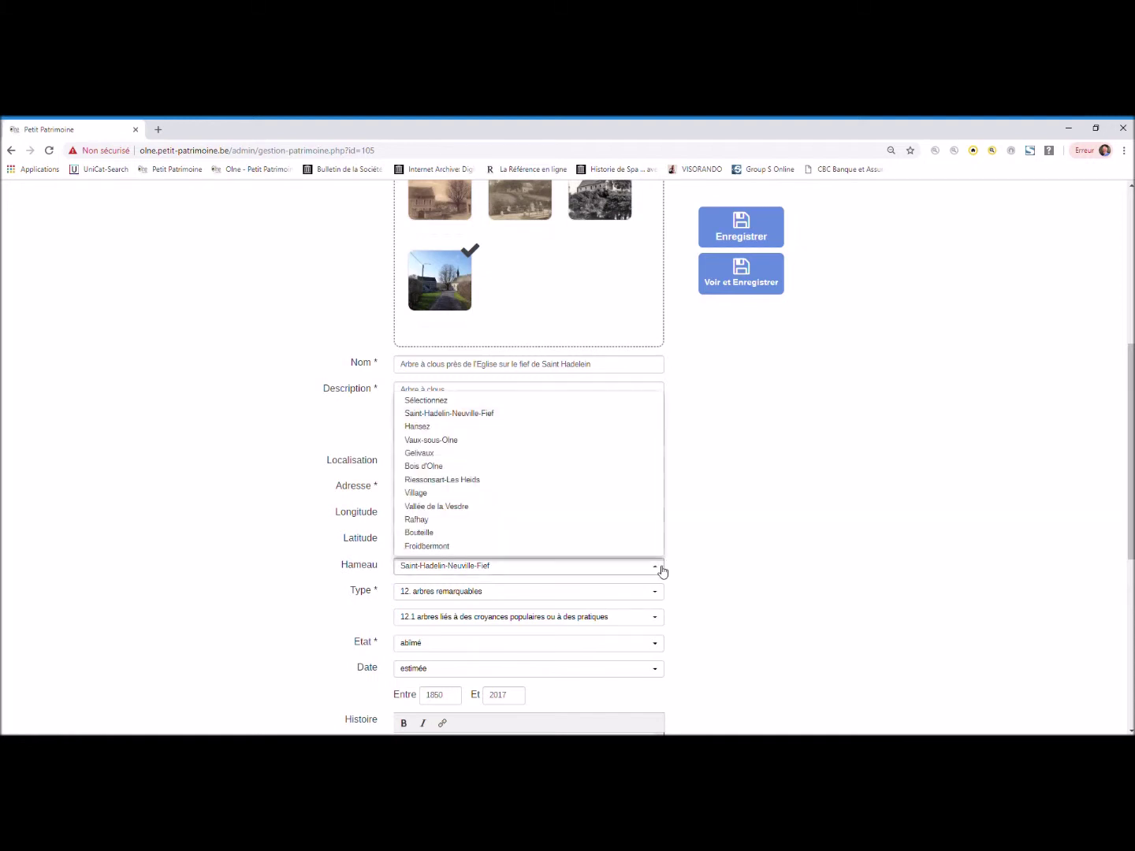
pyautogui.click(662, 568)
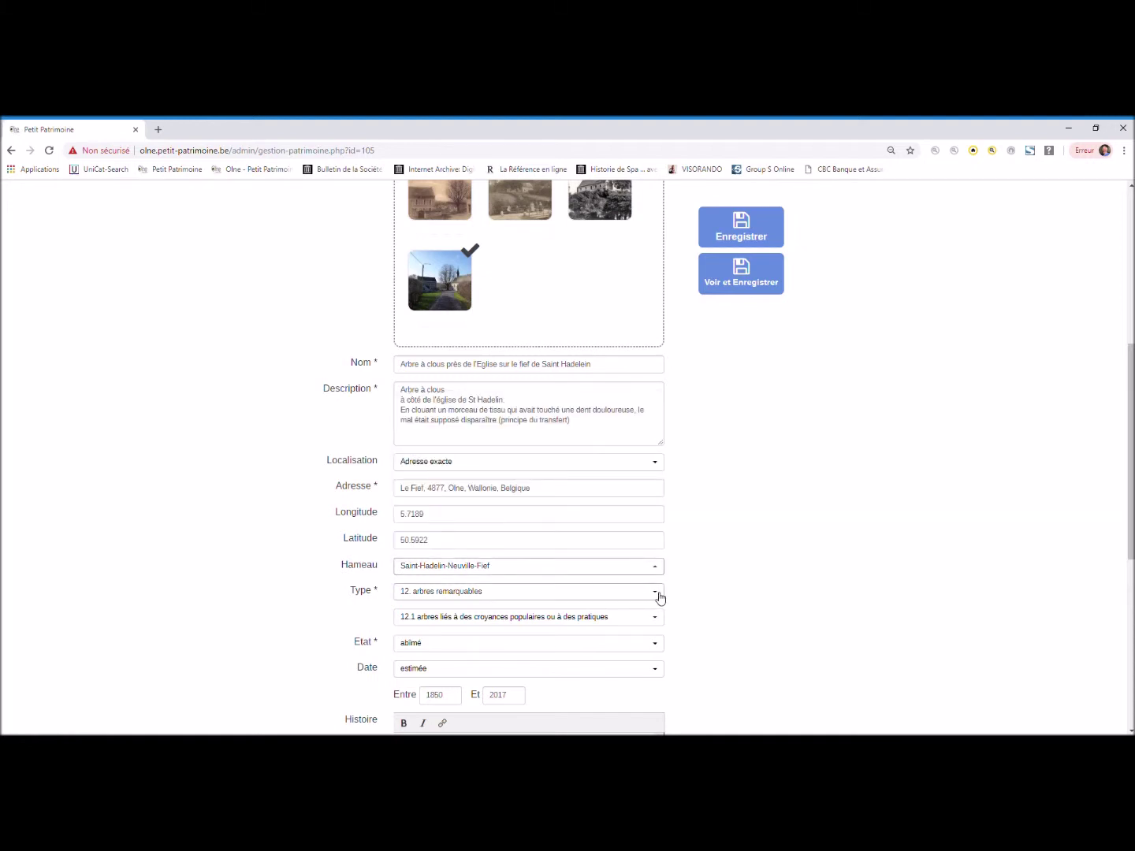
pyautogui.click(660, 595)
pyautogui.click(660, 597)
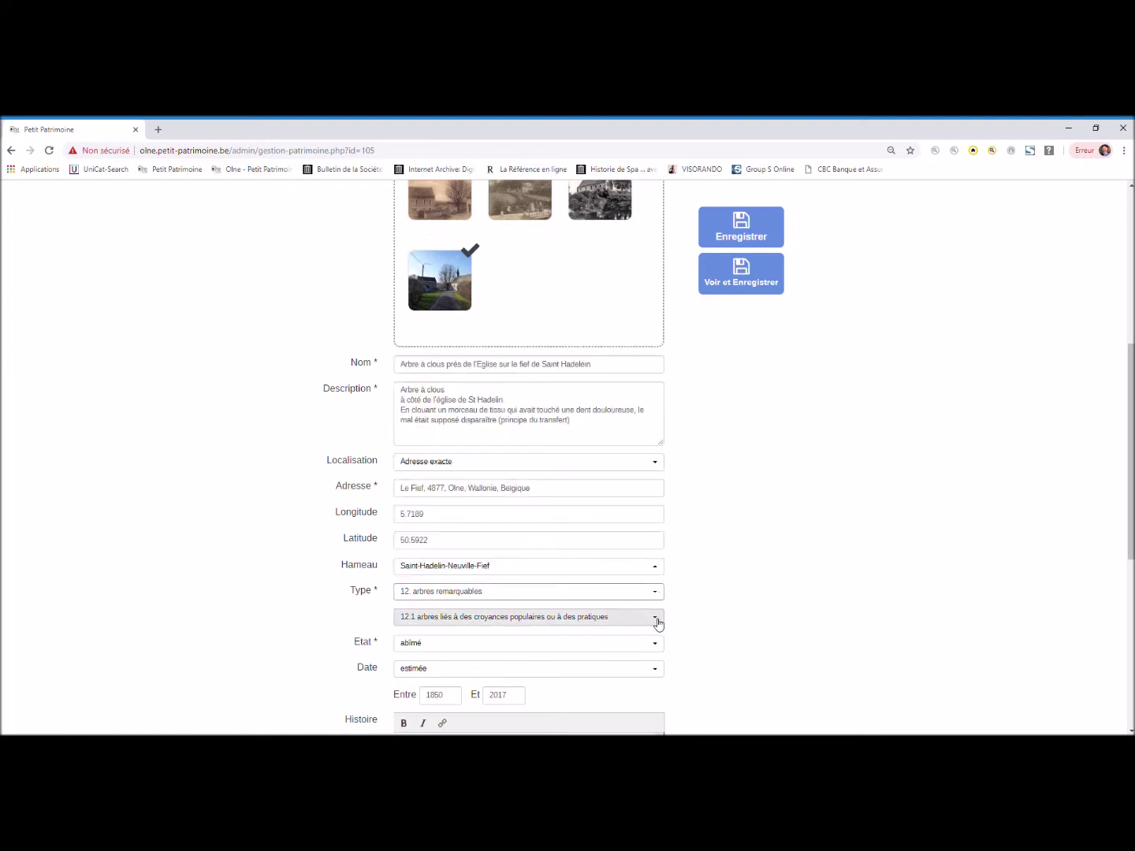
pyautogui.click(657, 622)
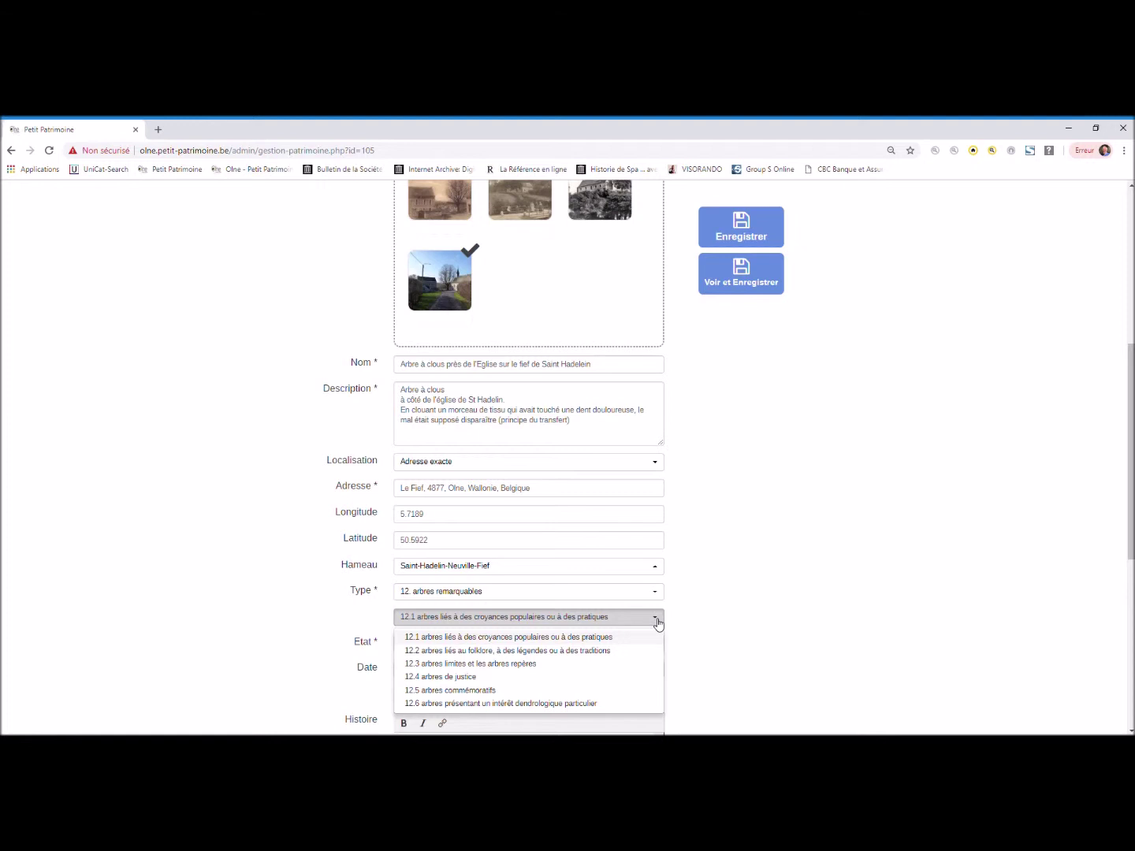
pyautogui.click(657, 623)
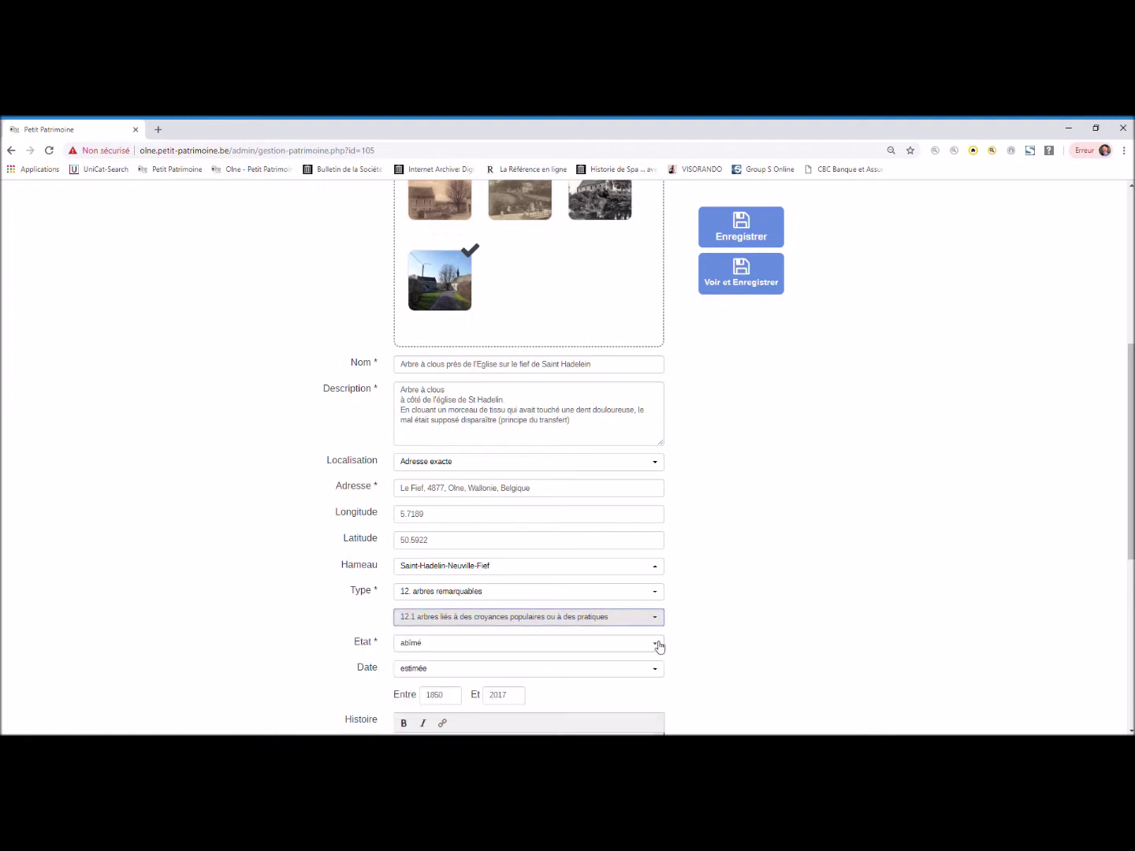
# Set the record's condition (Etat) to "bon"
pyautogui.click(658, 645)
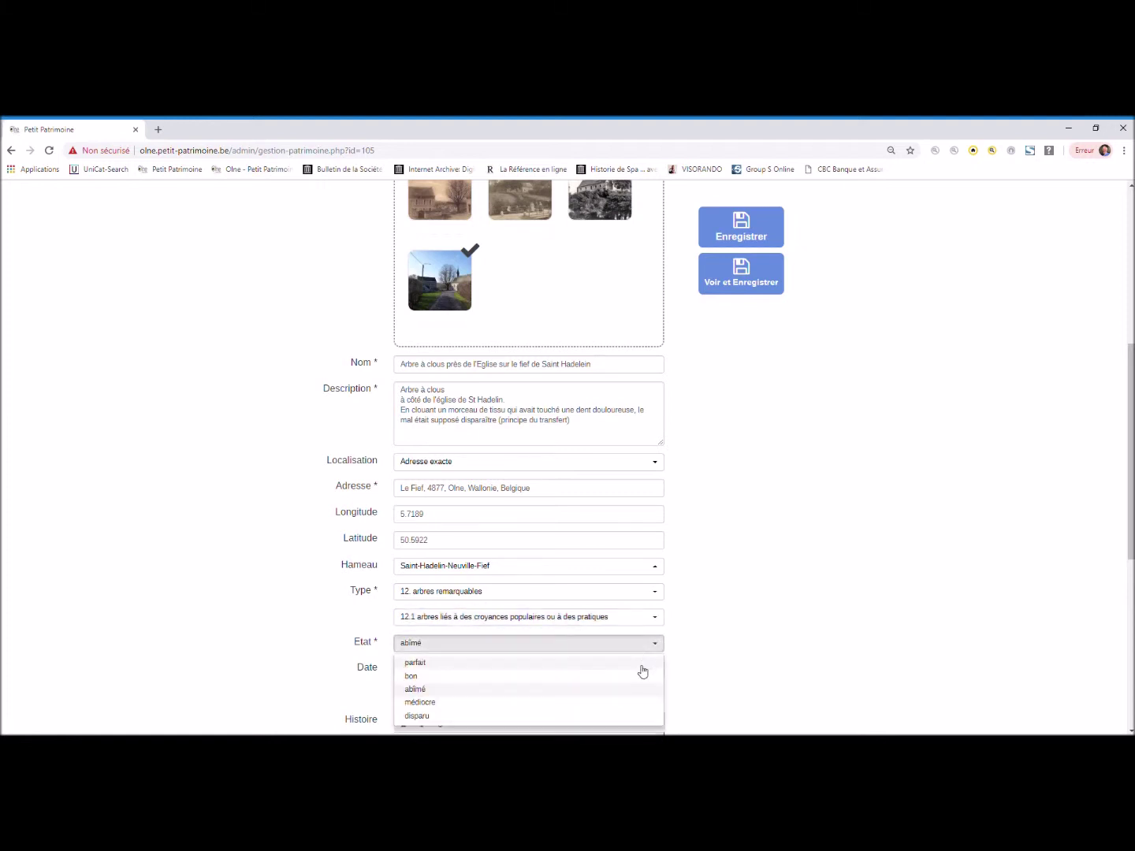
pyautogui.click(642, 677)
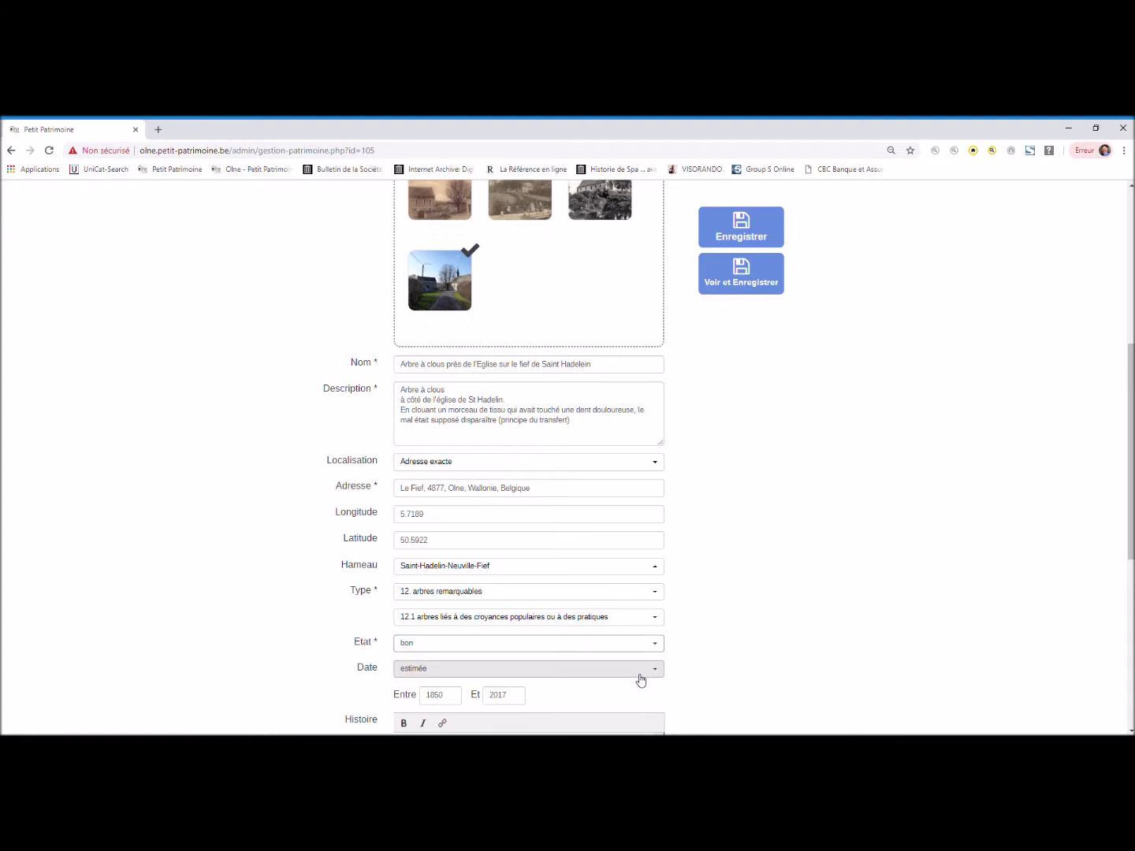
# Examine the record's date options and history text, selecting its opening words "Arbre à clous" to check the text formatting
pyautogui.moveTo(1132, 465); pyautogui.dragTo(1131, 587)
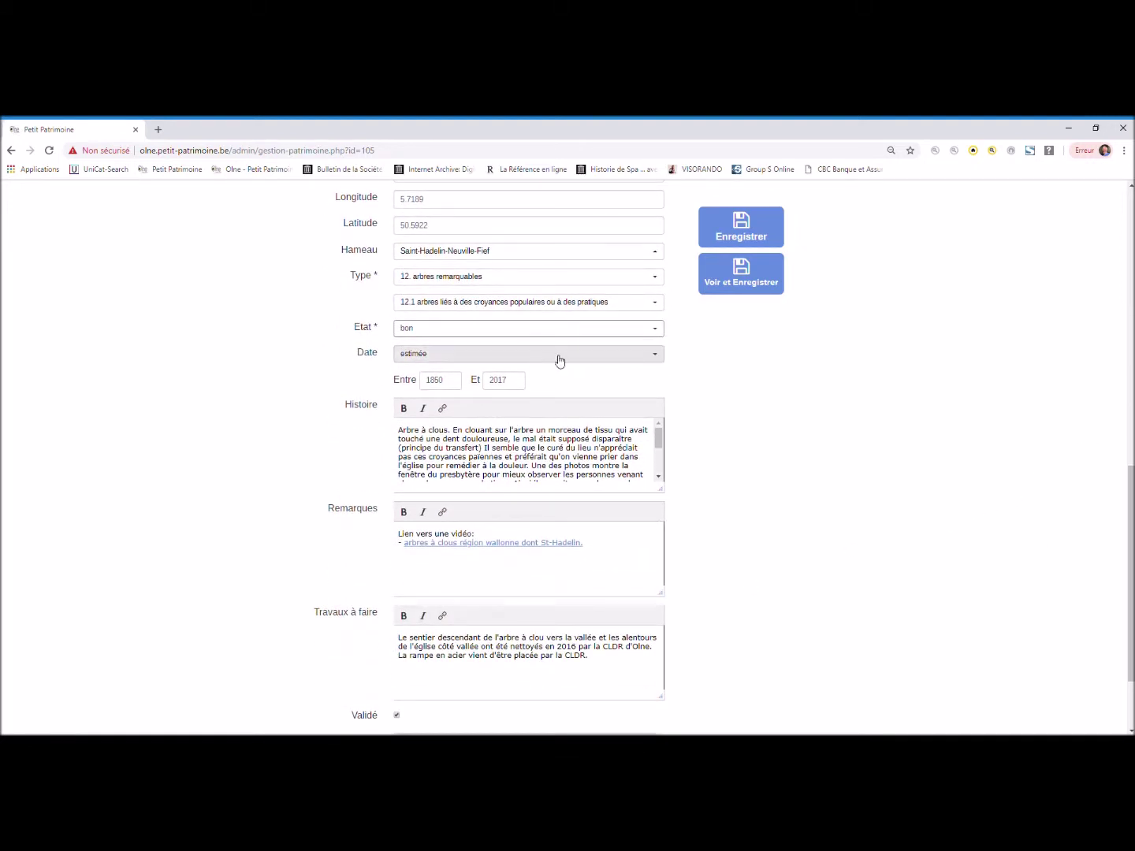
pyautogui.click(659, 359)
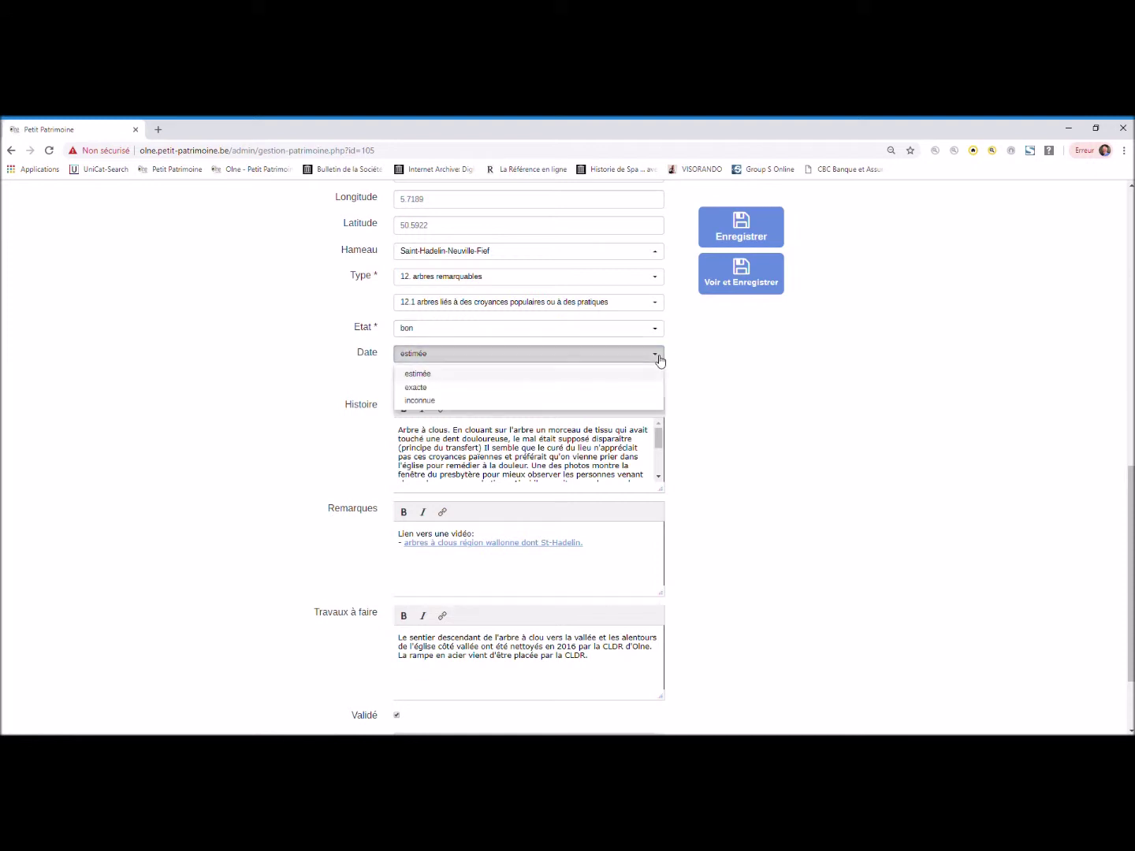
pyautogui.click(659, 360)
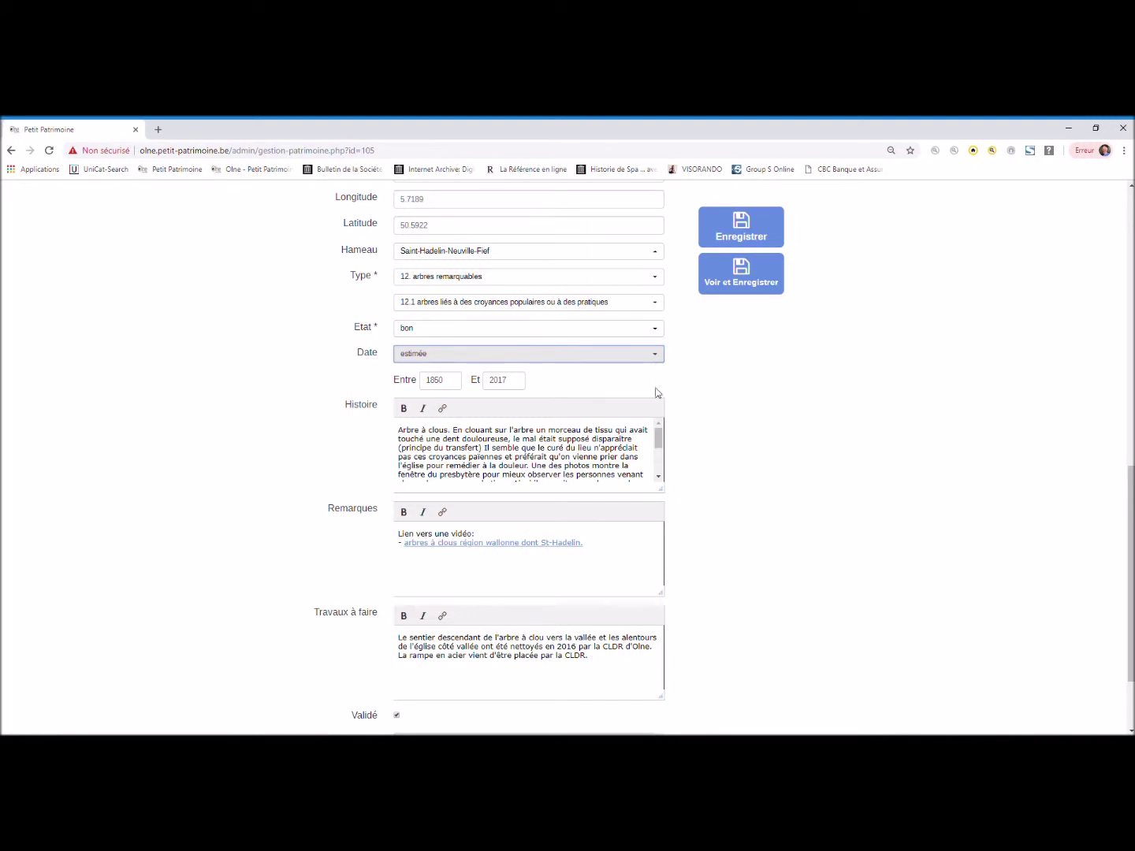
pyautogui.moveTo(659, 434)
pyautogui.mouseDown()
pyautogui.moveTo(660, 464)
pyautogui.moveTo(658, 429)
pyautogui.mouseUp()
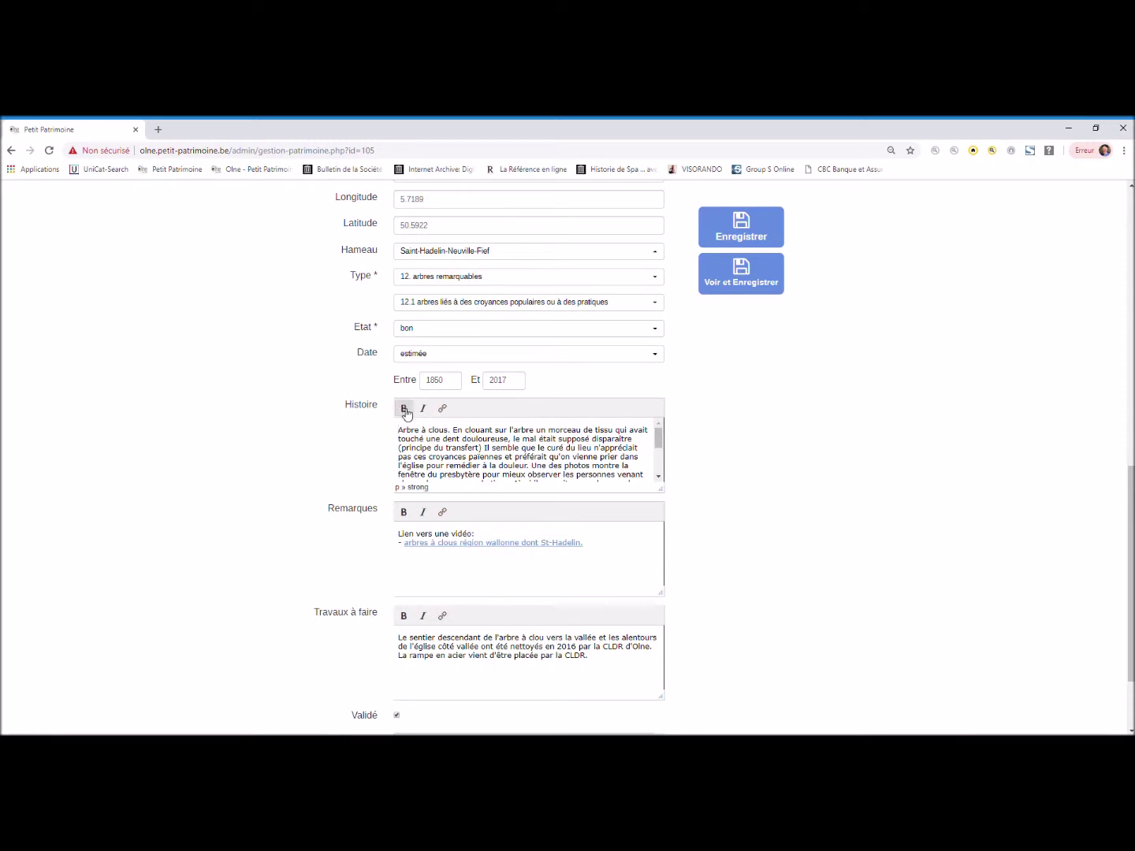
pyautogui.moveTo(399, 432); pyautogui.dragTo(453, 434)
pyautogui.click(514, 425)
# Check the remaining fields down to the modification history and save the record
pyautogui.moveTo(1132, 530); pyautogui.dragTo(1131, 575)
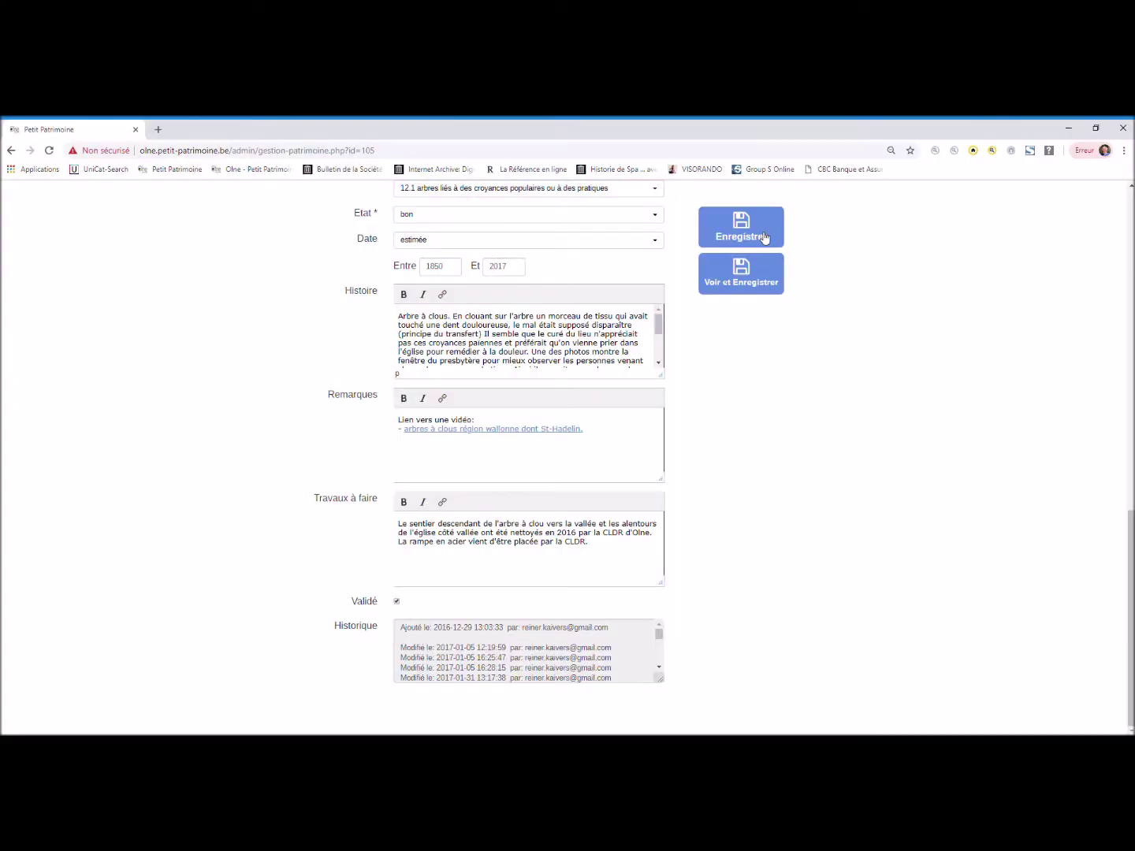
pyautogui.click(763, 237)
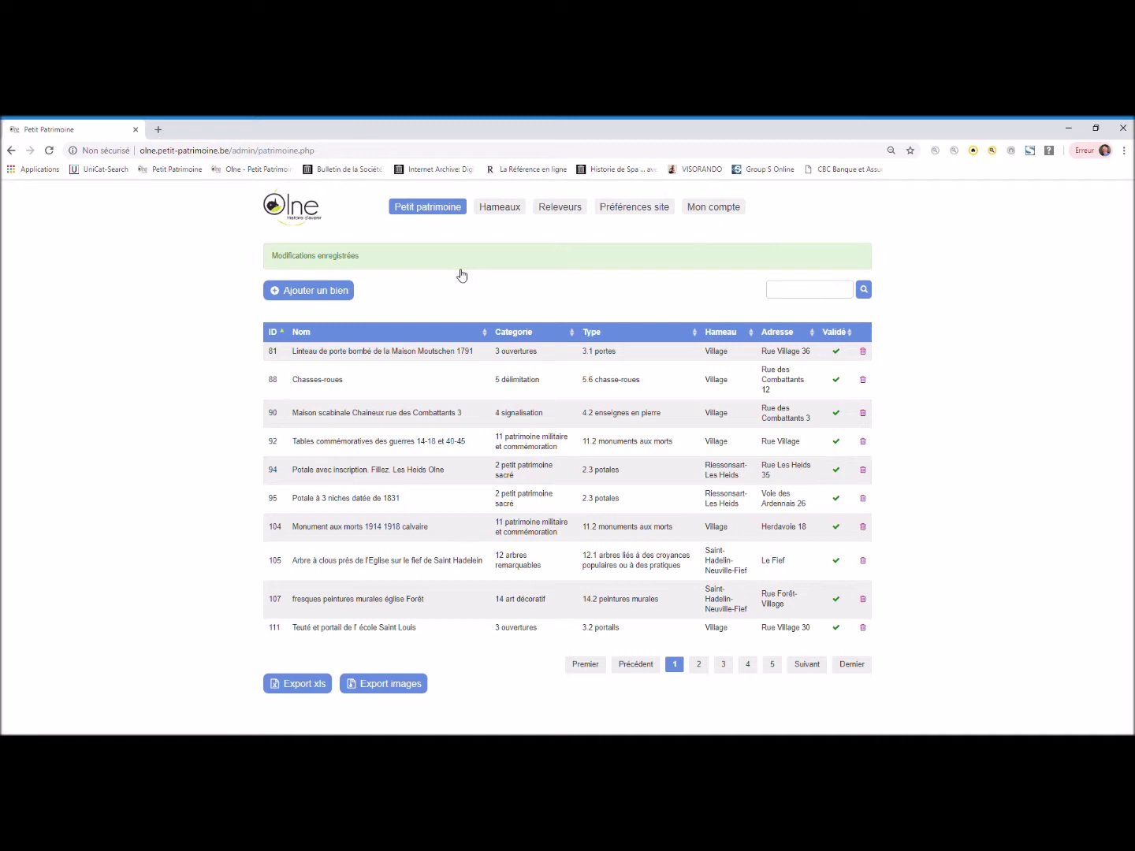
# Start a new heritage item and upload two photos of the stone wall niches
pyautogui.click(349, 293)
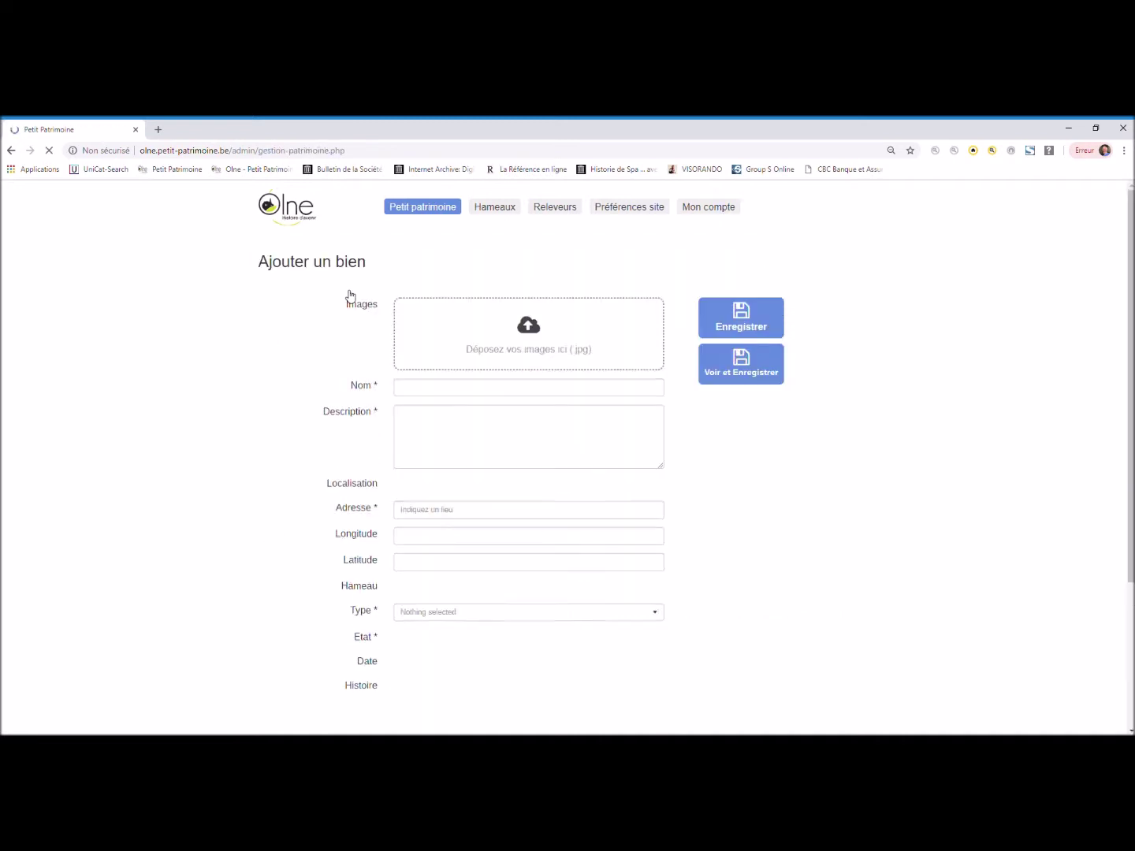
pyautogui.click(533, 335)
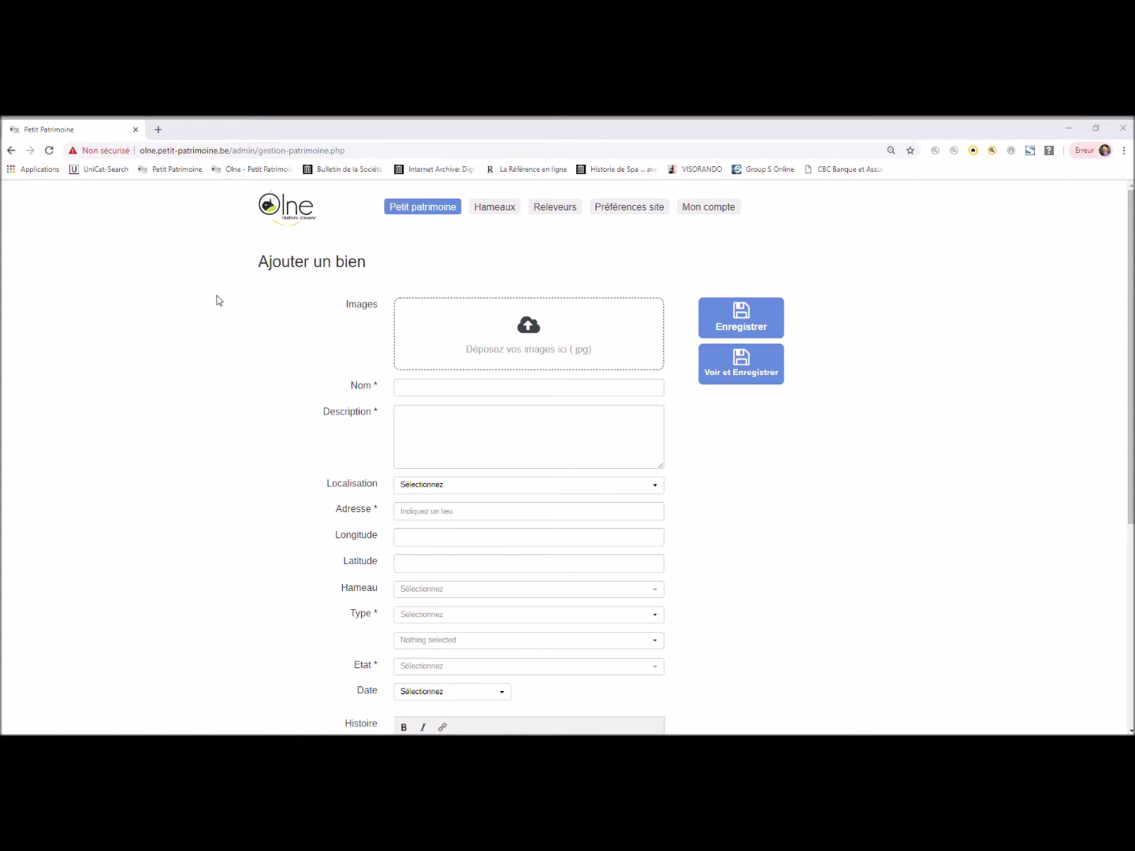
pyautogui.click(598, 420)
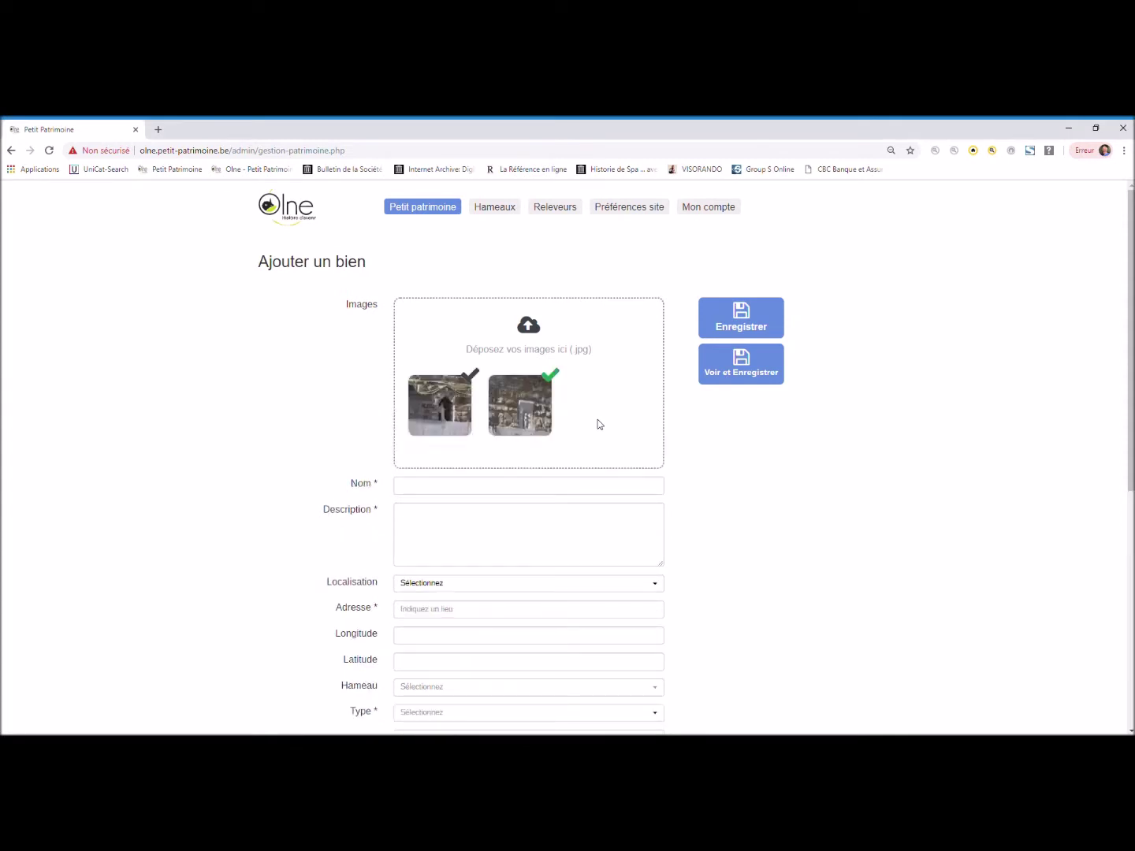
# Name the new heritage item "Potale 1700" and enter "Potale" as its description
pyautogui.click(520, 489)
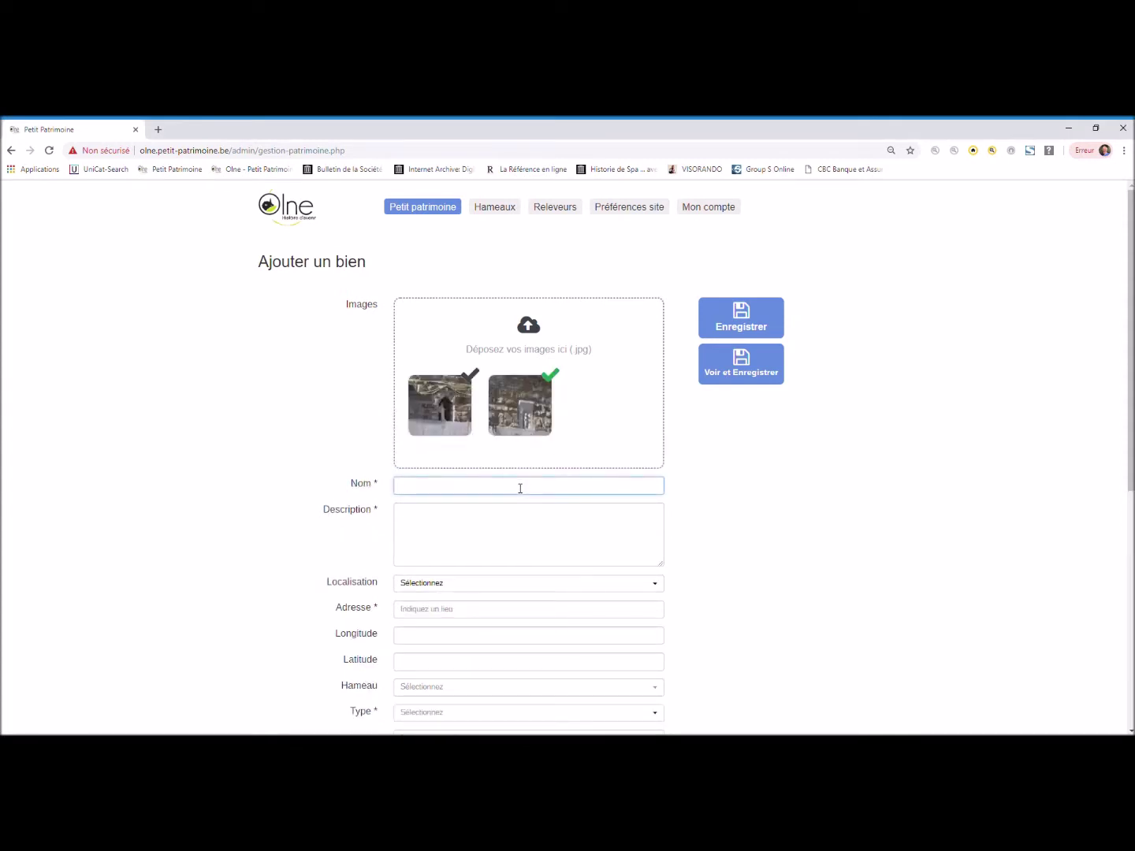
pyautogui.write('Potale')
pyautogui.click(344, 566)
pyautogui.click(439, 520)
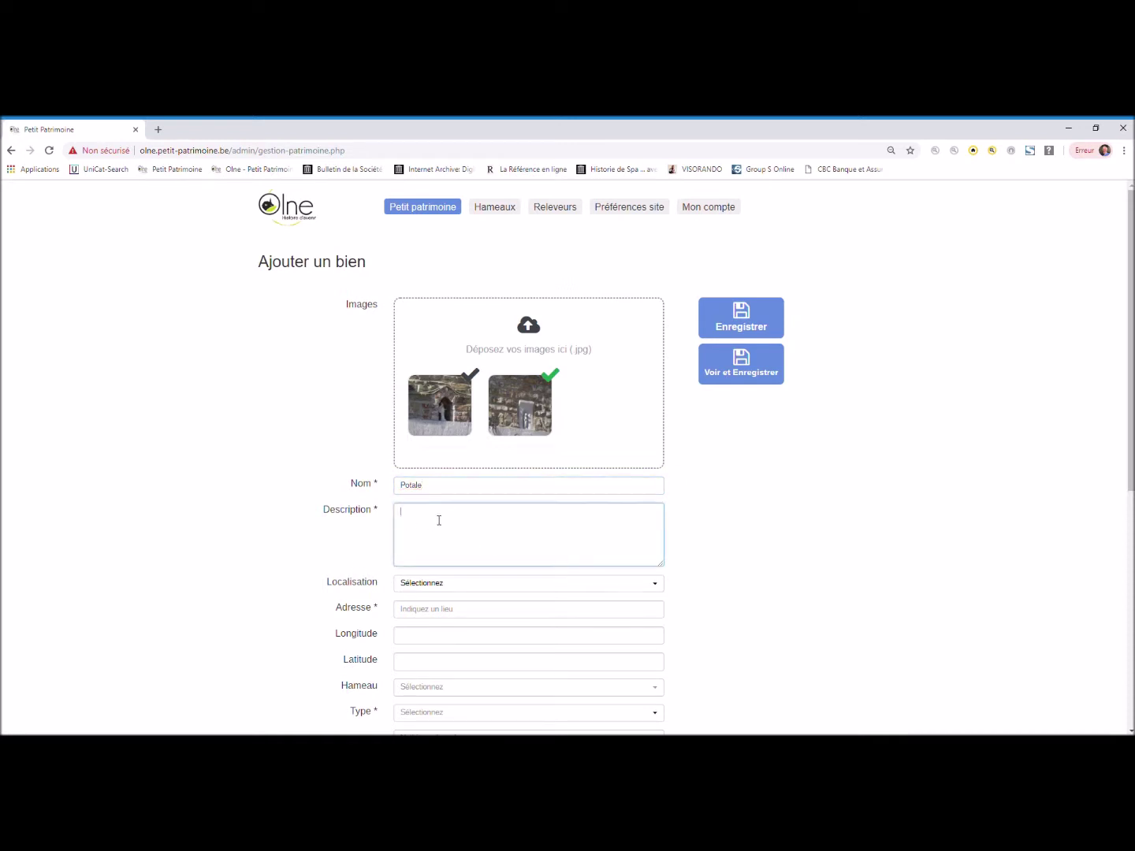
pyautogui.write('Potale')
pyautogui.click(458, 486)
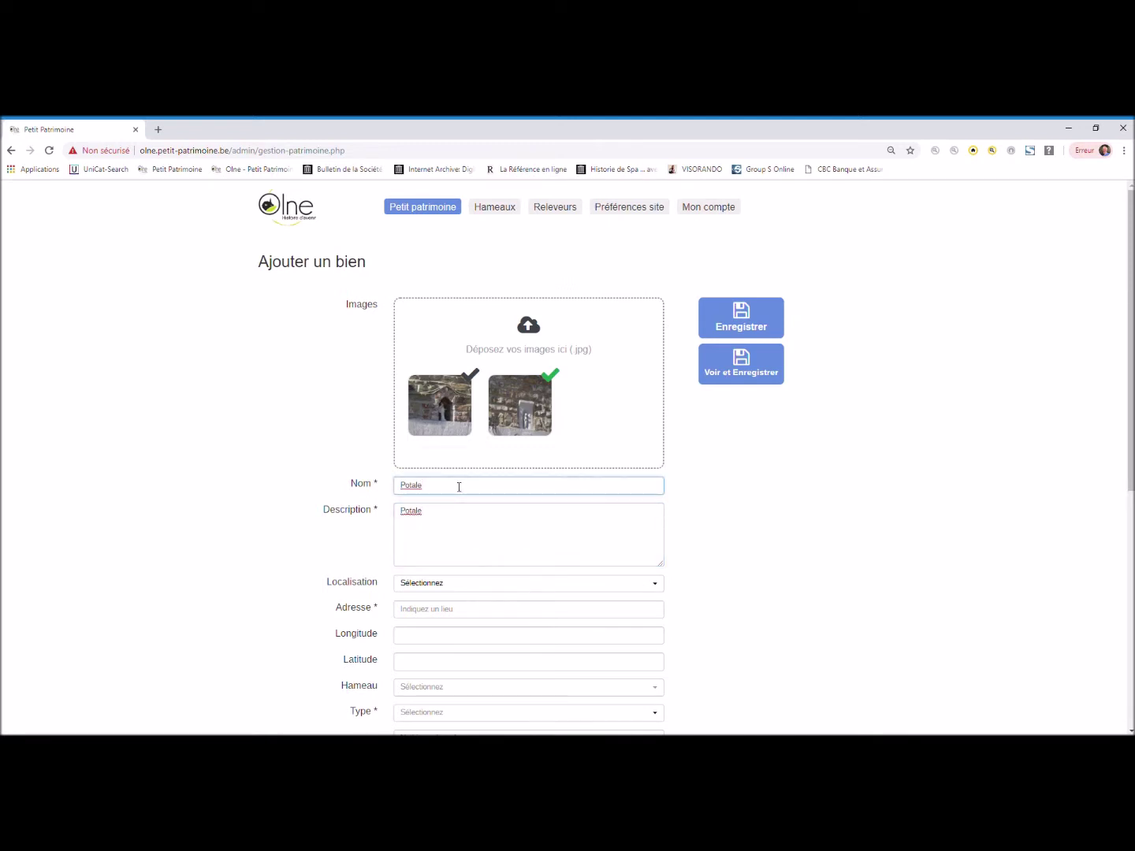
pyautogui.write('1700')
# Set the location to "Adresse exacte" with the suggested address "Faweux, Olne, Belgique" and the hamlet to Saint-Hadelin-Neuville-Fief
pyautogui.click(472, 585)
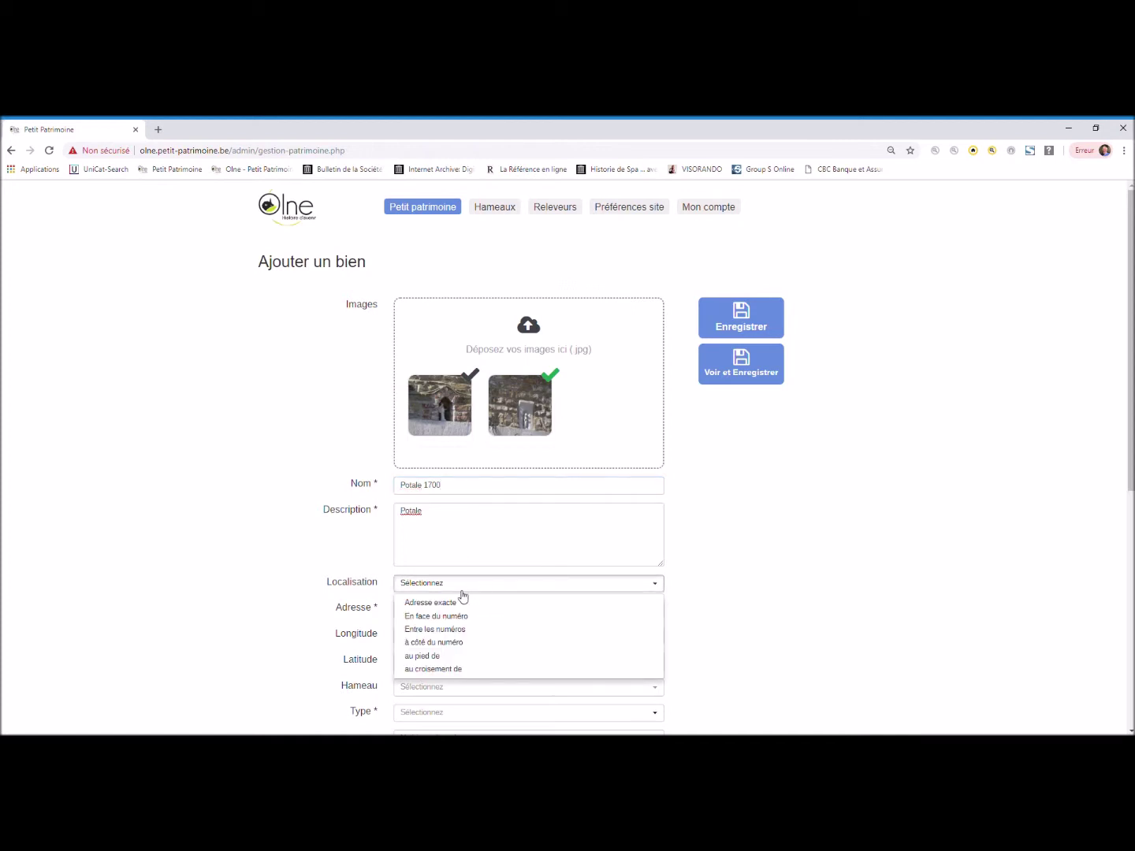
pyautogui.click(456, 606)
pyautogui.click(449, 613)
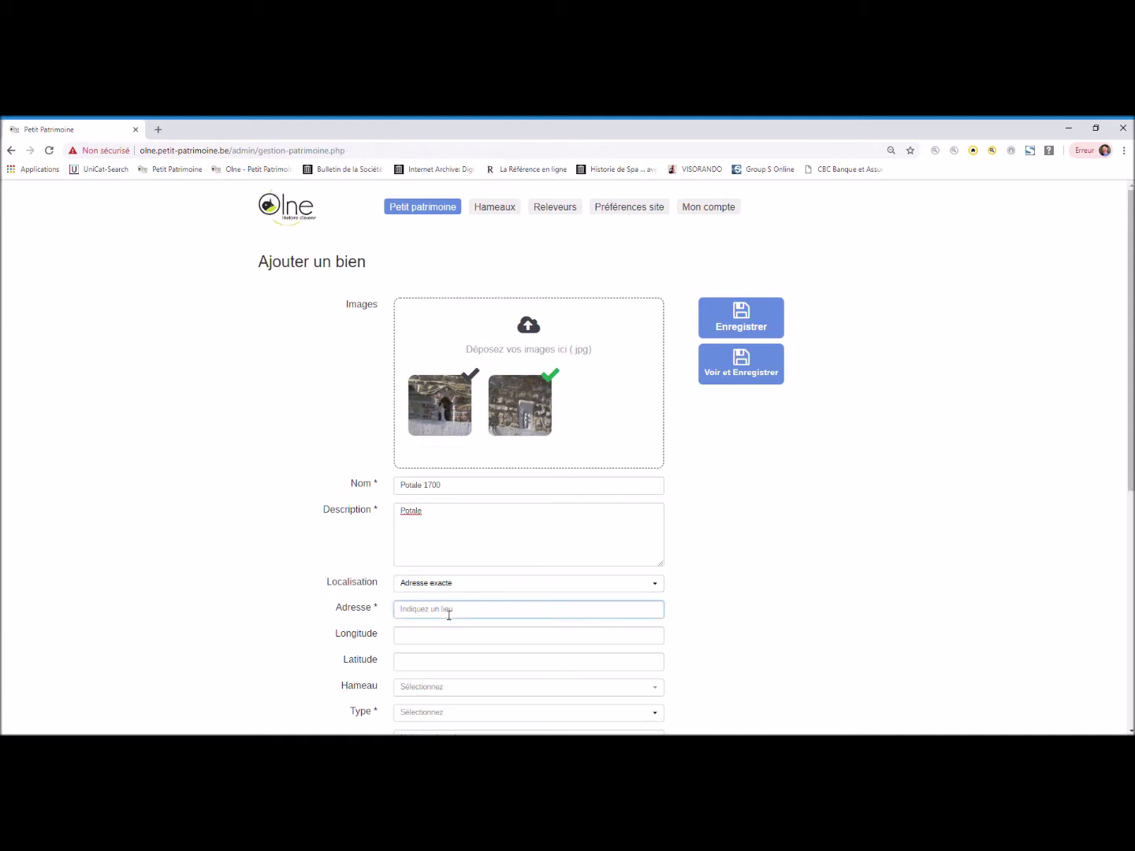
pyautogui.write('fawe')
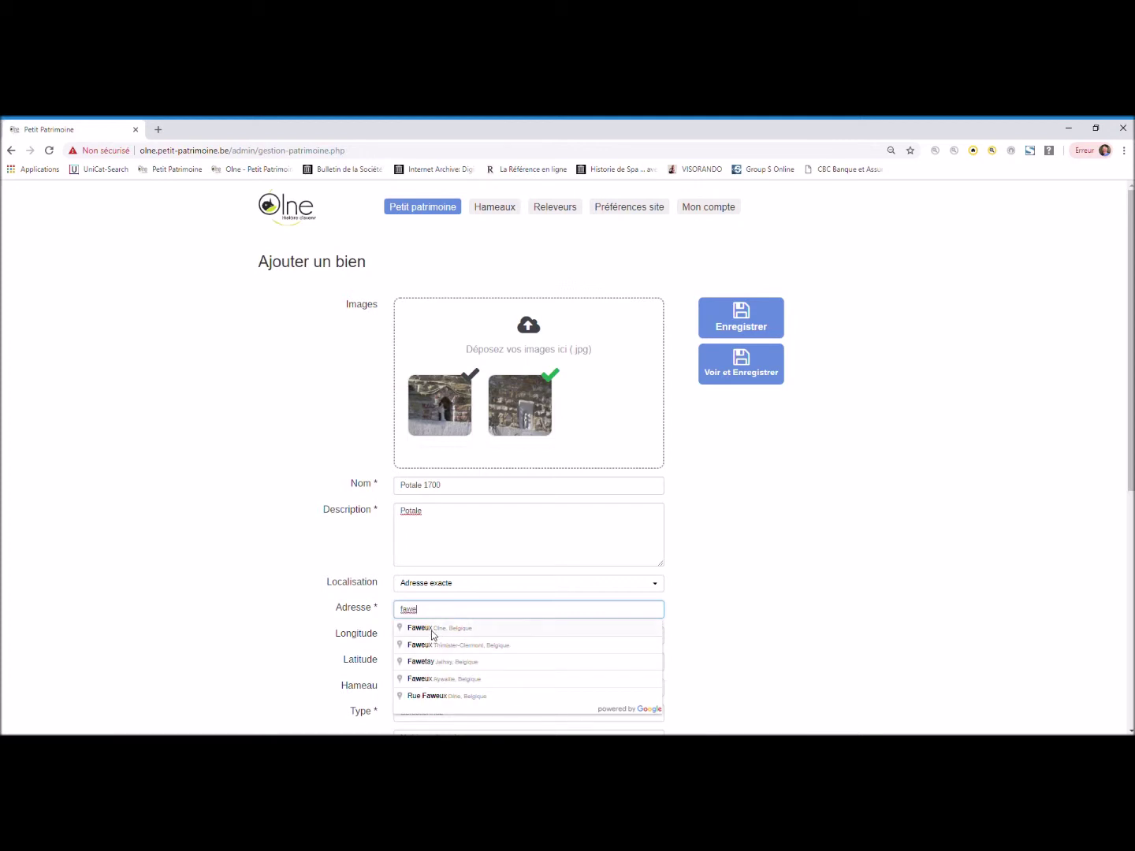
pyautogui.click(437, 634)
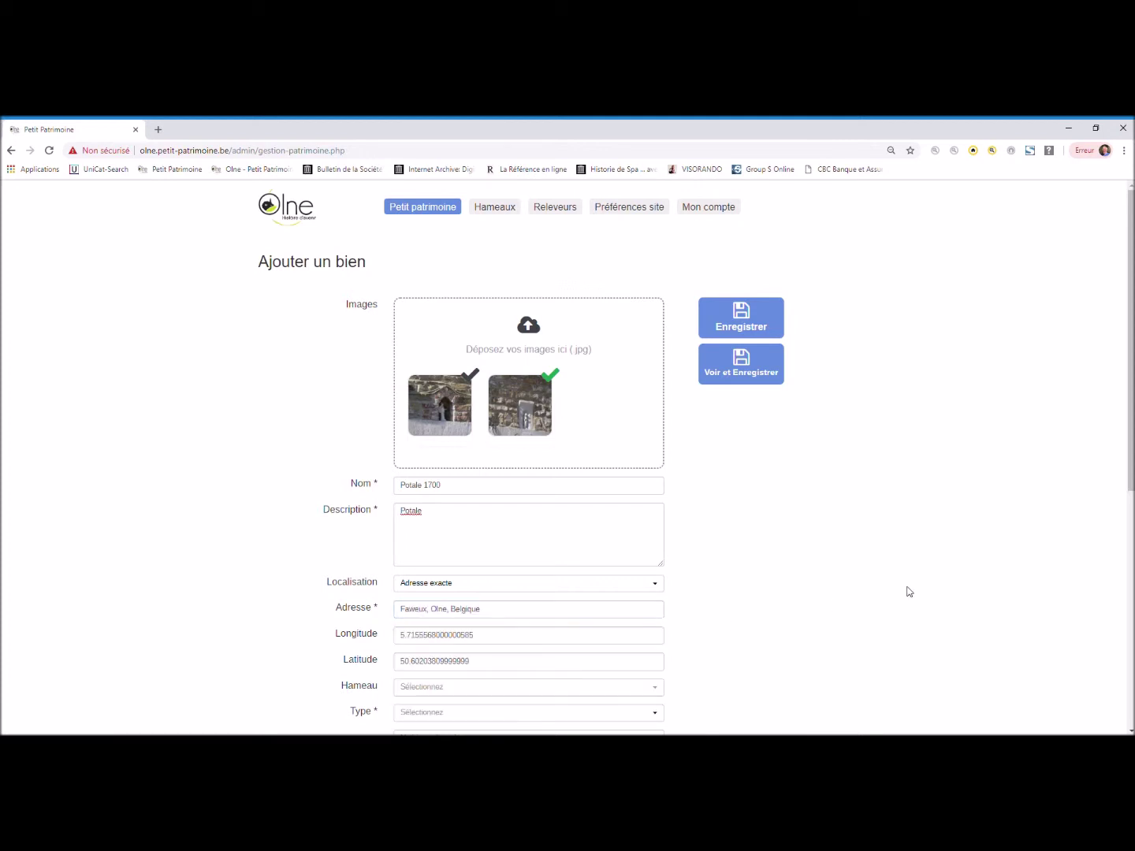
pyautogui.moveTo(1130, 441); pyautogui.dragTo(1133, 578)
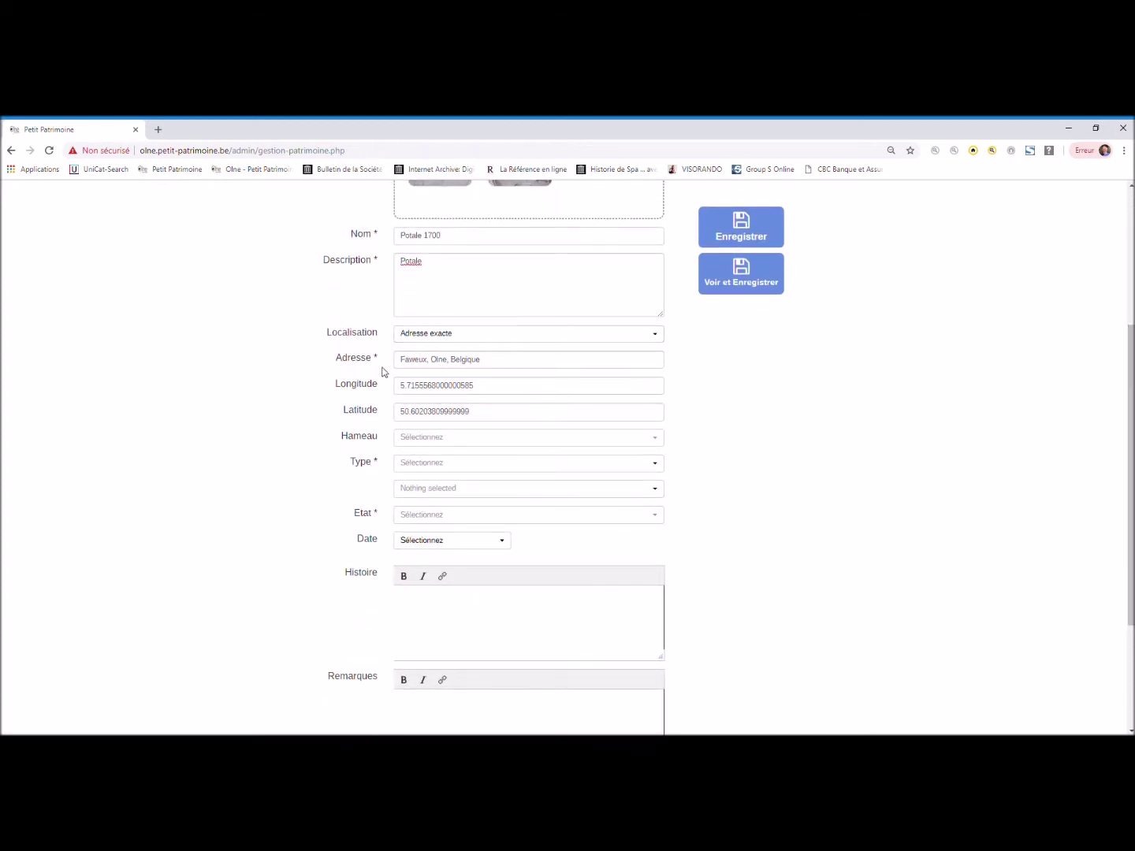
pyautogui.click(445, 439)
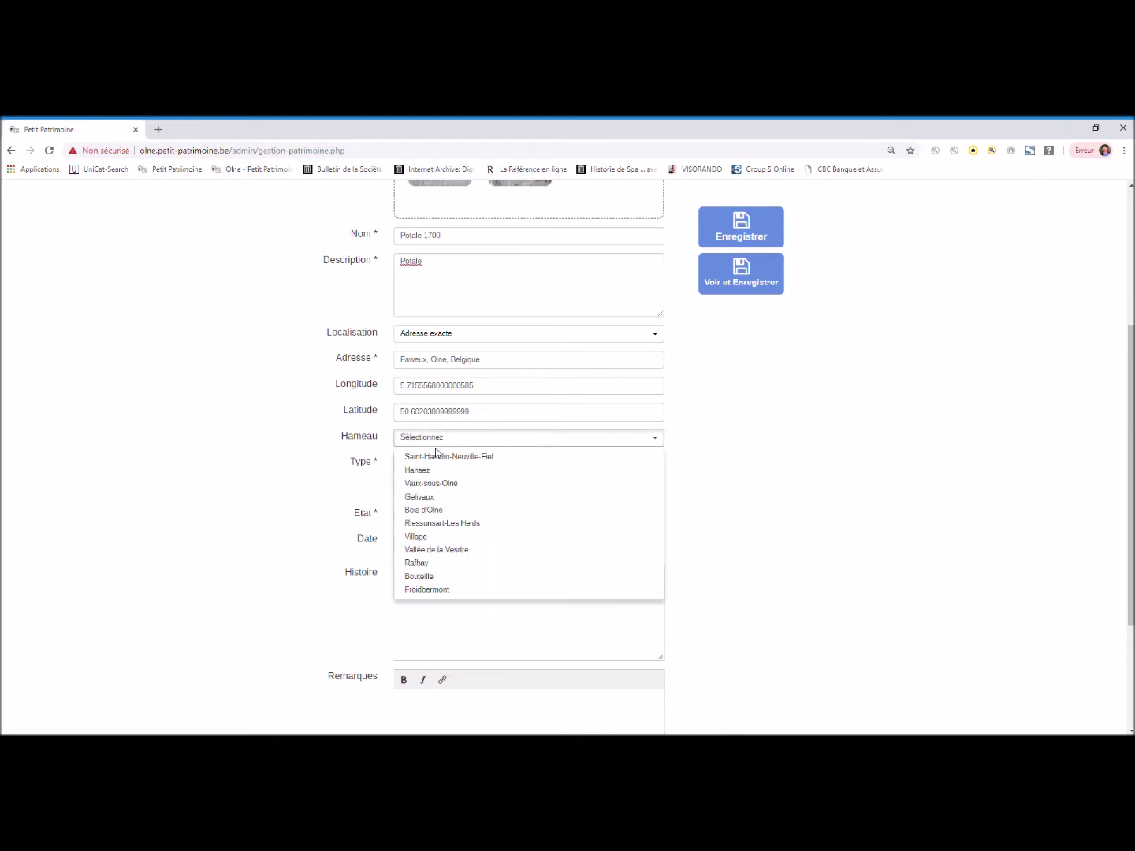
pyautogui.click(436, 457)
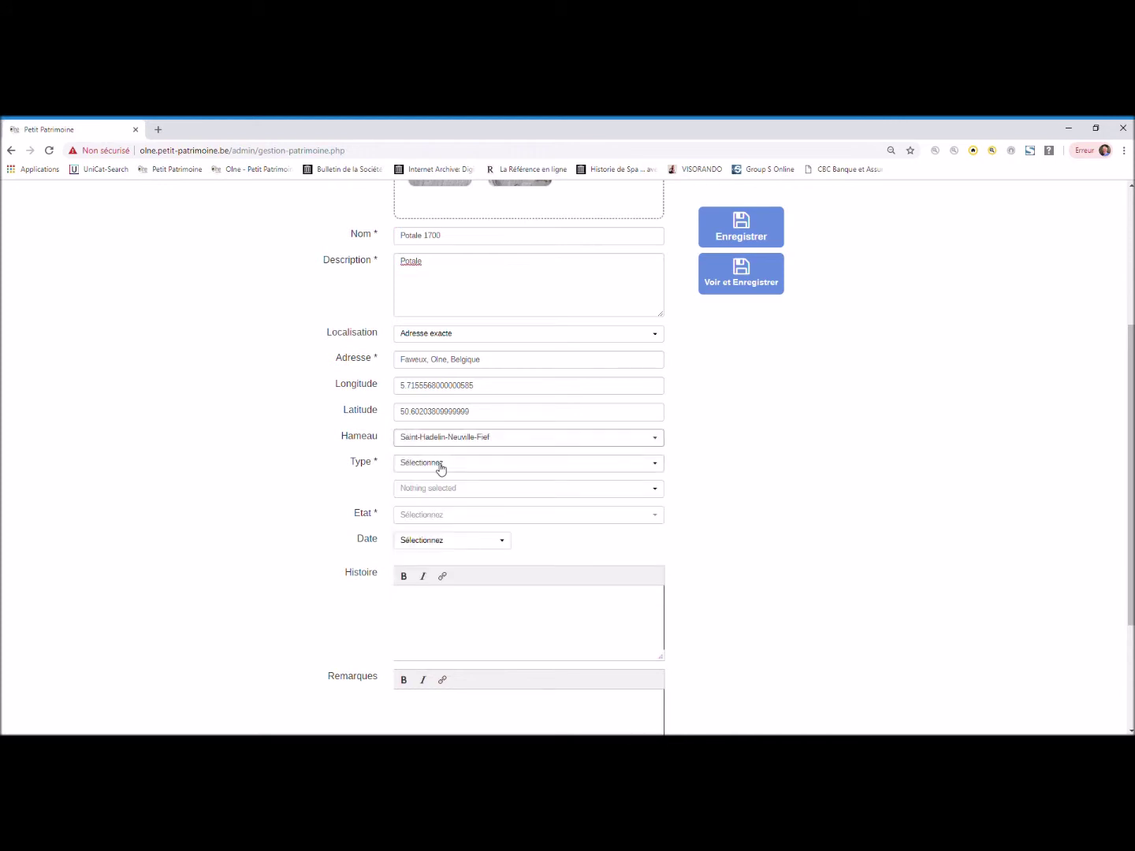
# Classify the item as "2. petit patrimoine sacré", subcategory "2.3 potales", and set its condition (Etat) to "bon"
pyautogui.click(440, 466)
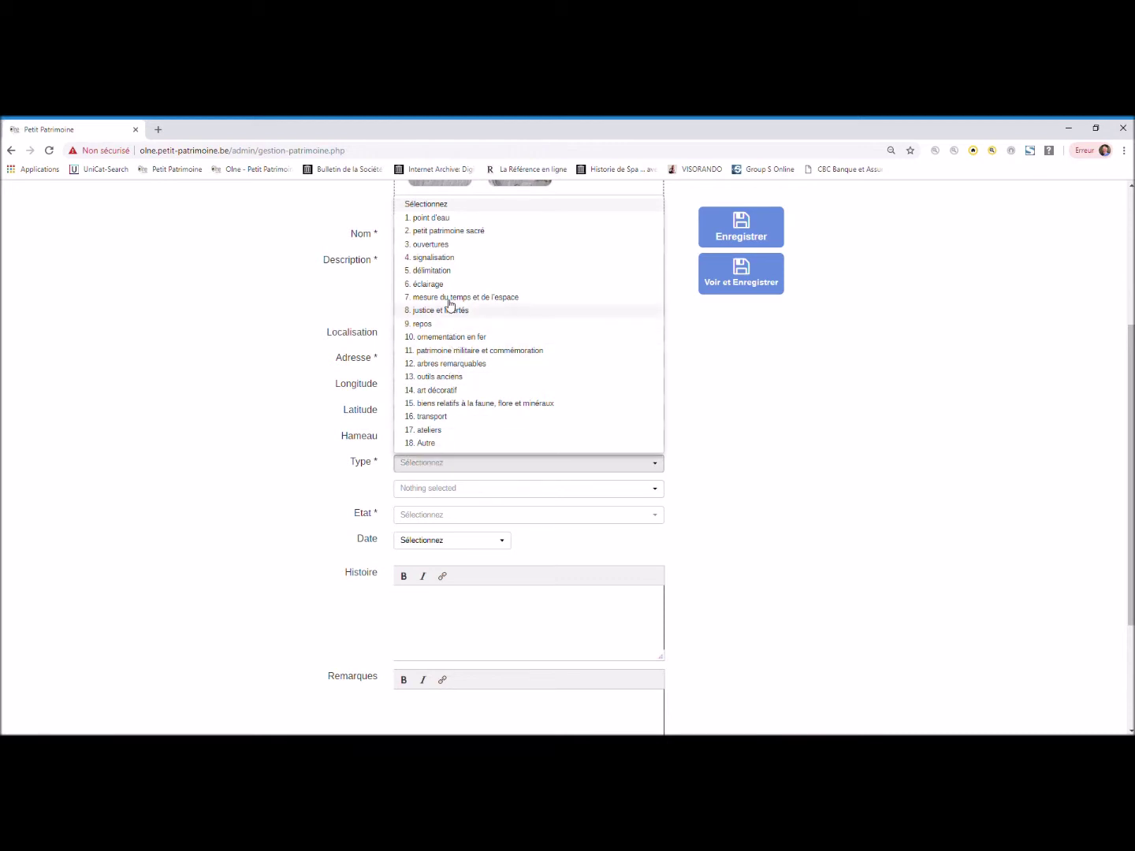
pyautogui.click(445, 232)
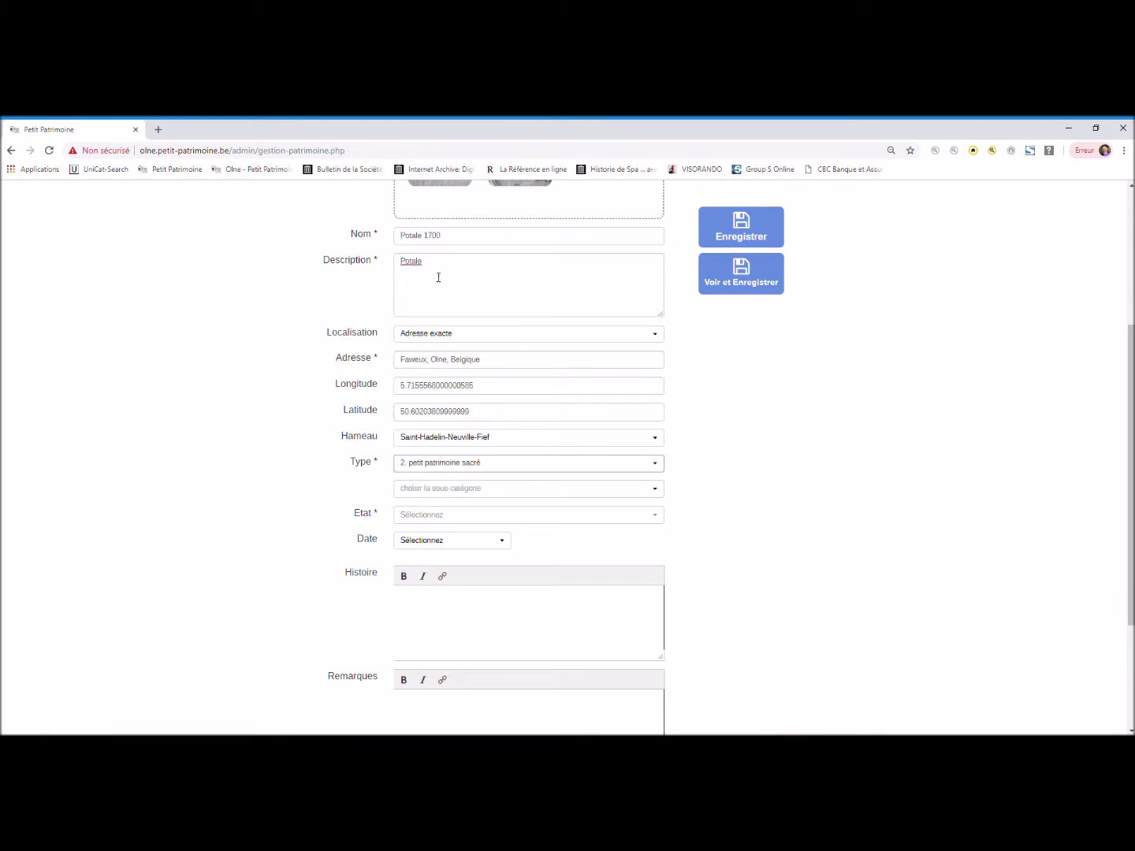
pyautogui.click(433, 490)
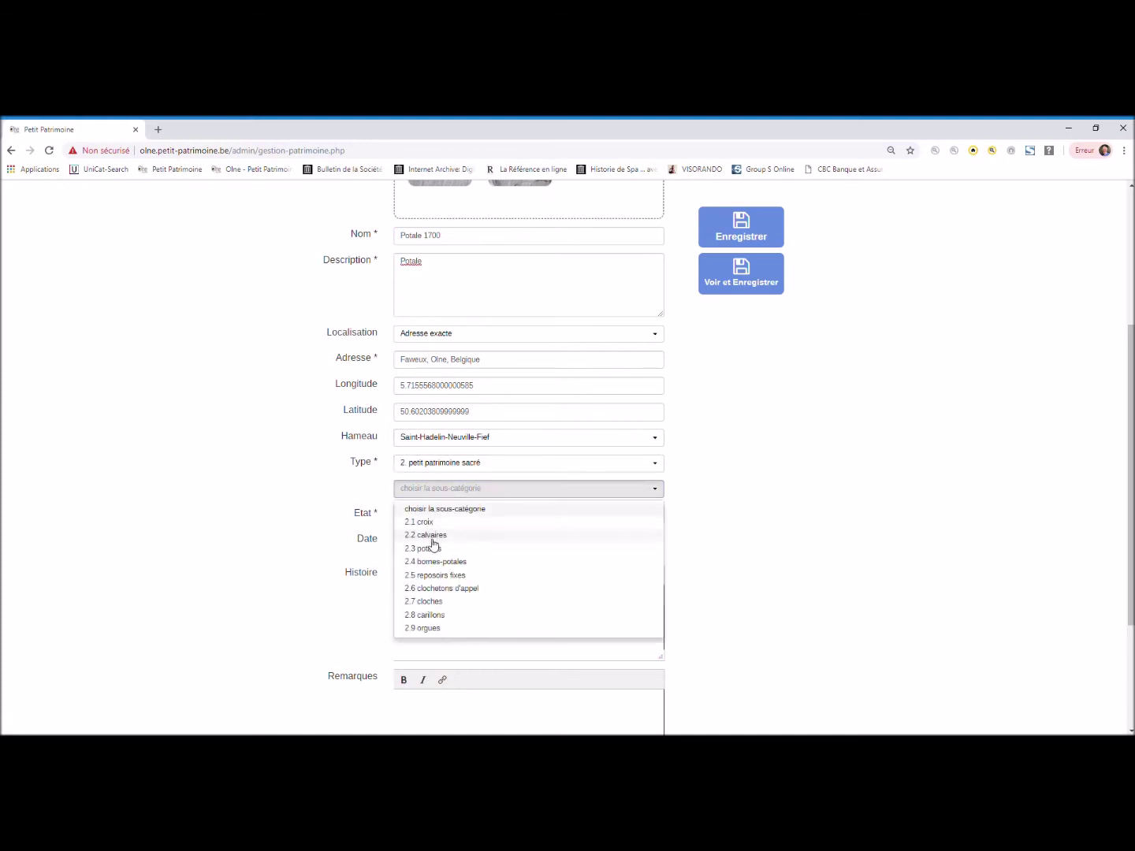
pyautogui.click(433, 551)
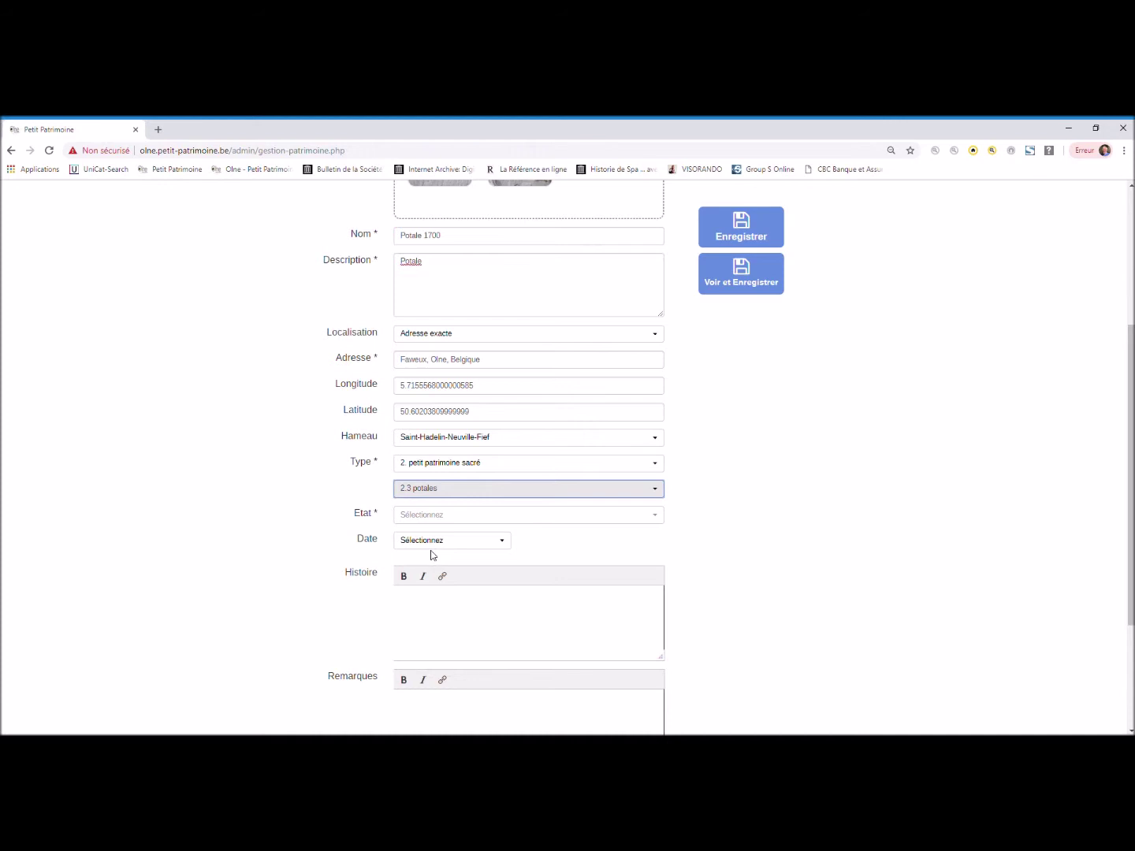
pyautogui.click(437, 522)
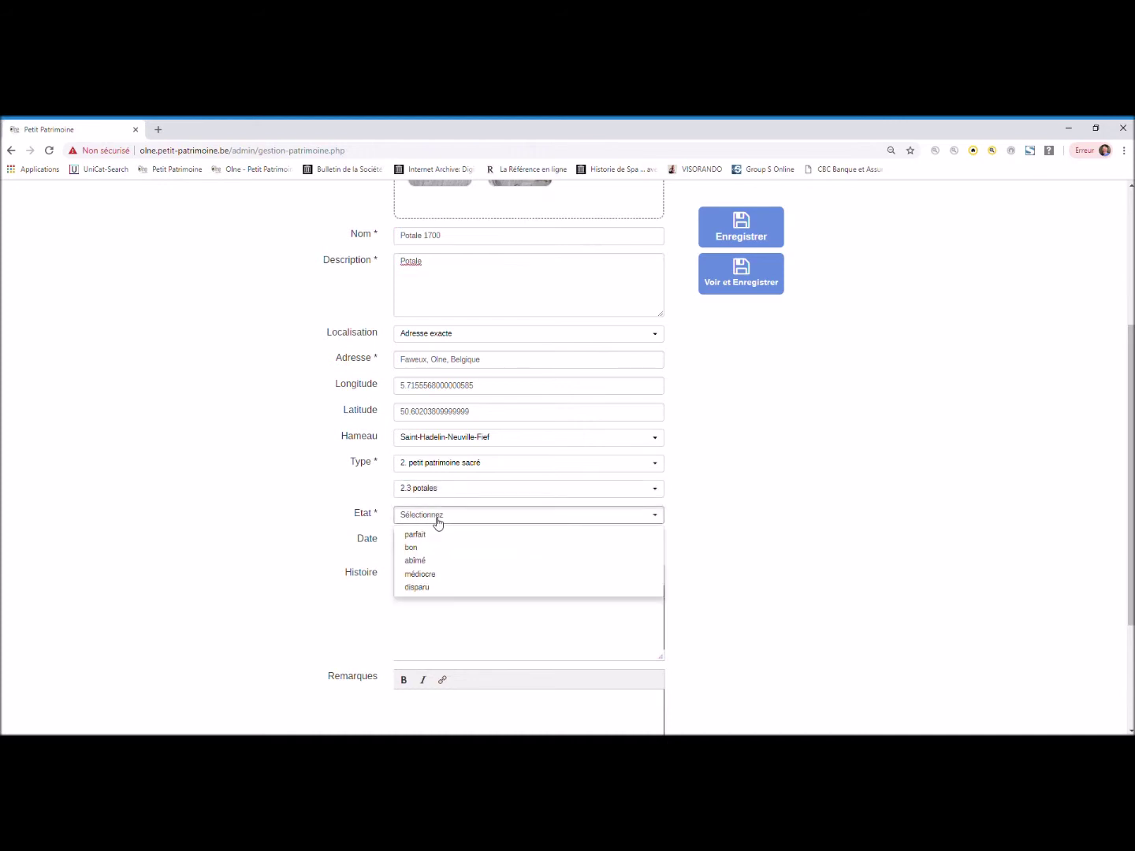
pyautogui.click(423, 549)
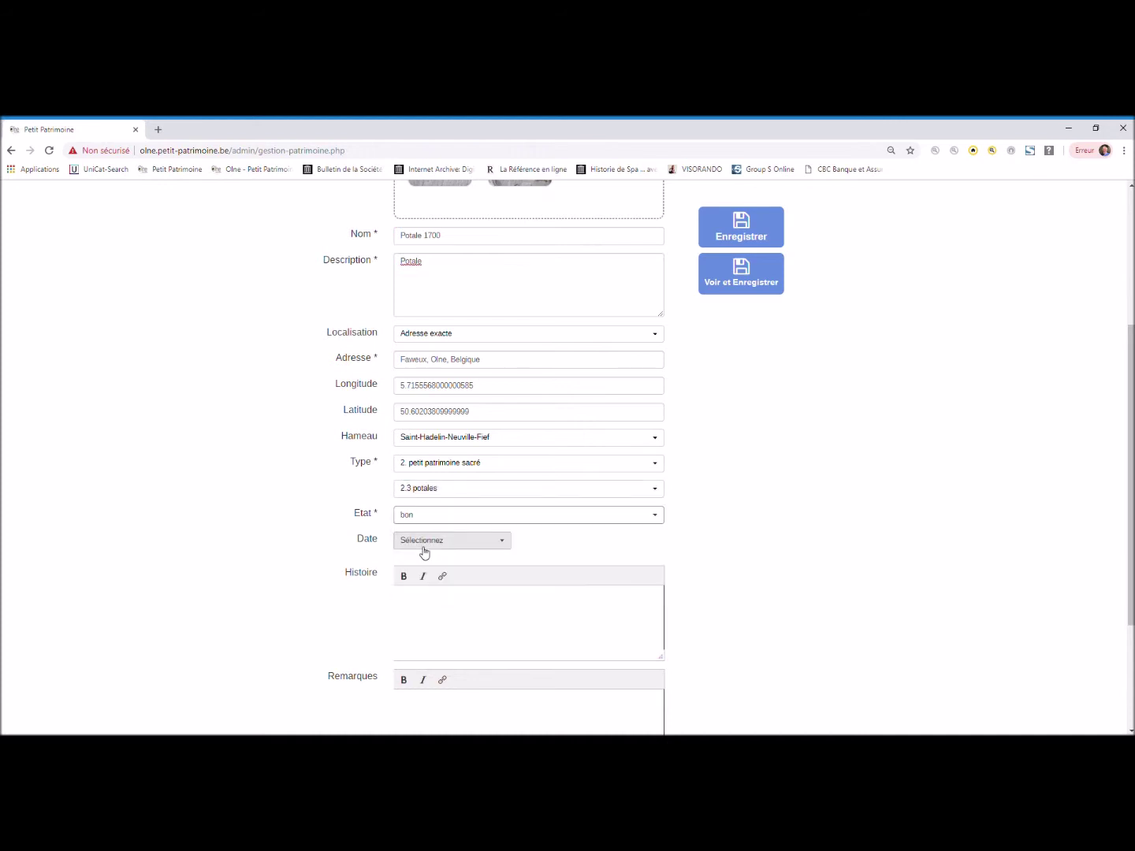
# Set the item's date type to "exacte" and enter the year 1700
pyautogui.click(504, 545)
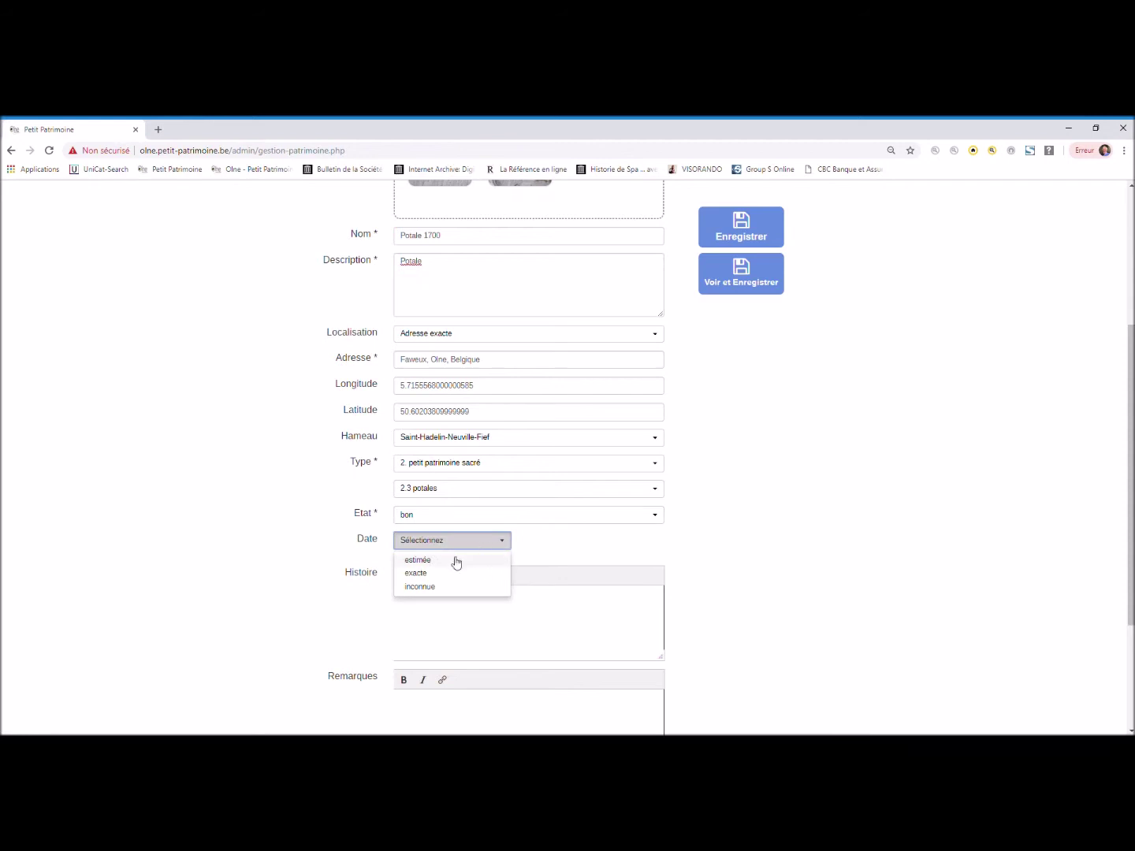
pyautogui.click(432, 575)
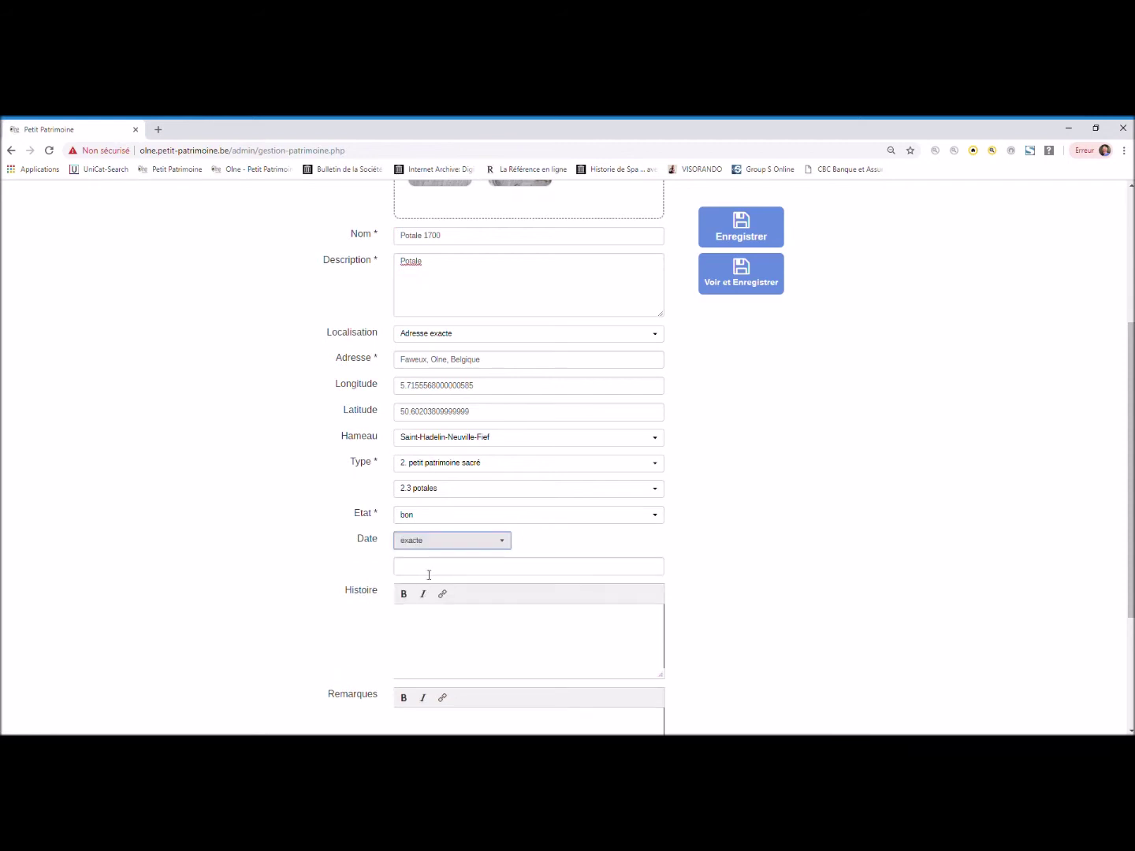
pyautogui.click(429, 574)
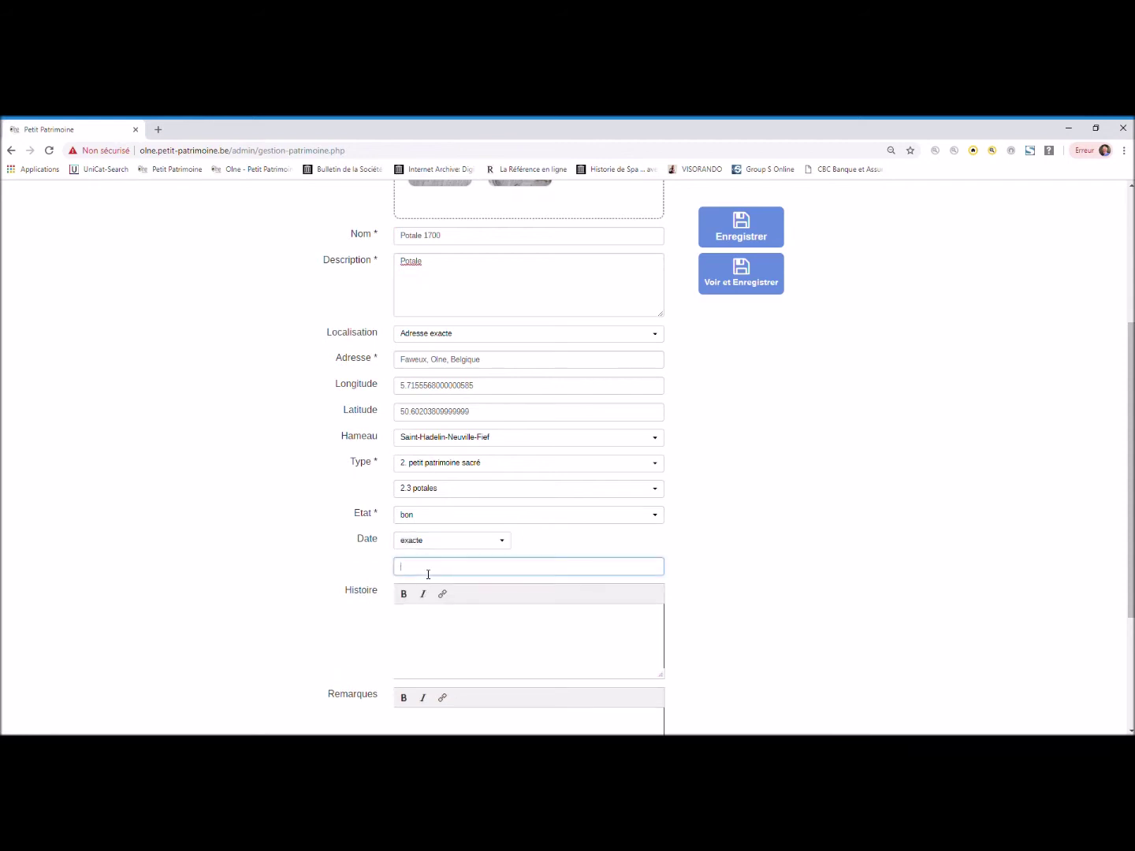
pyautogui.write('1700')
# Enter "hhhhh" as the item's history text and save the new item
pyautogui.click(415, 620)
pyautogui.write('hhhhh')
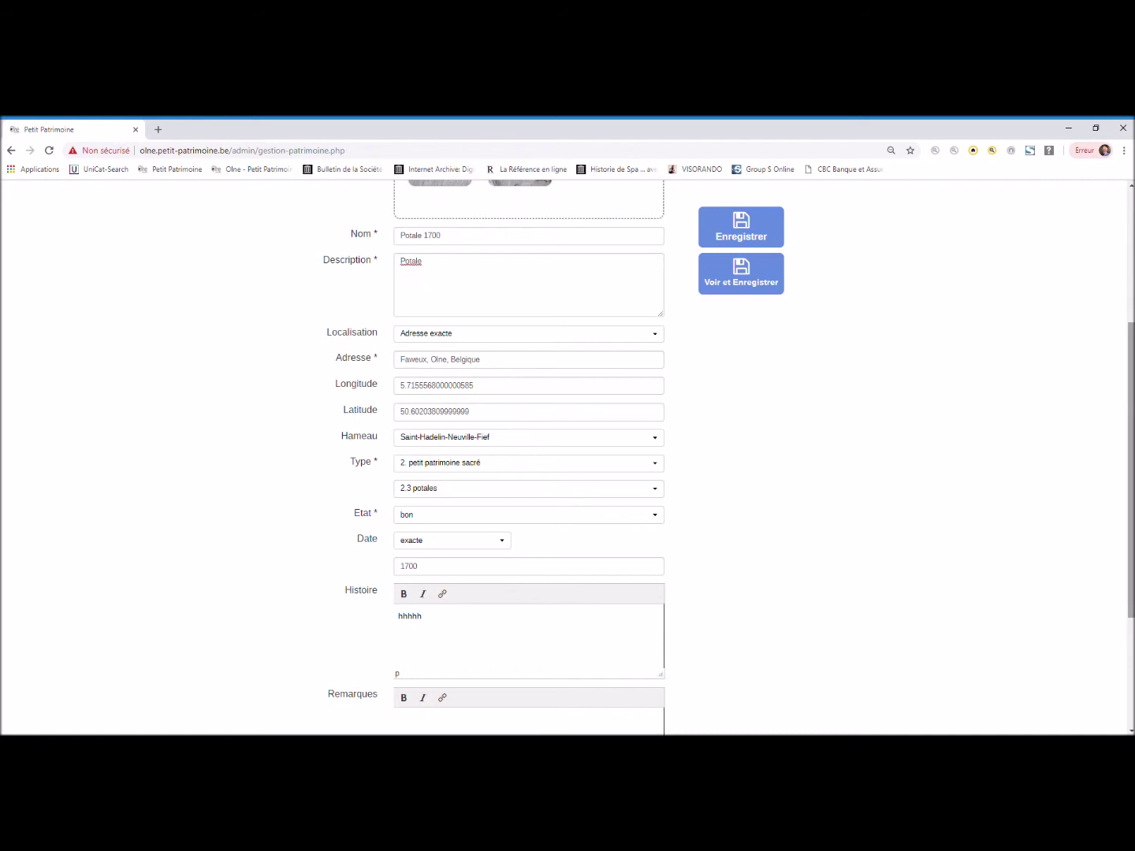
pyautogui.moveTo(1131, 352); pyautogui.dragTo(1132, 469)
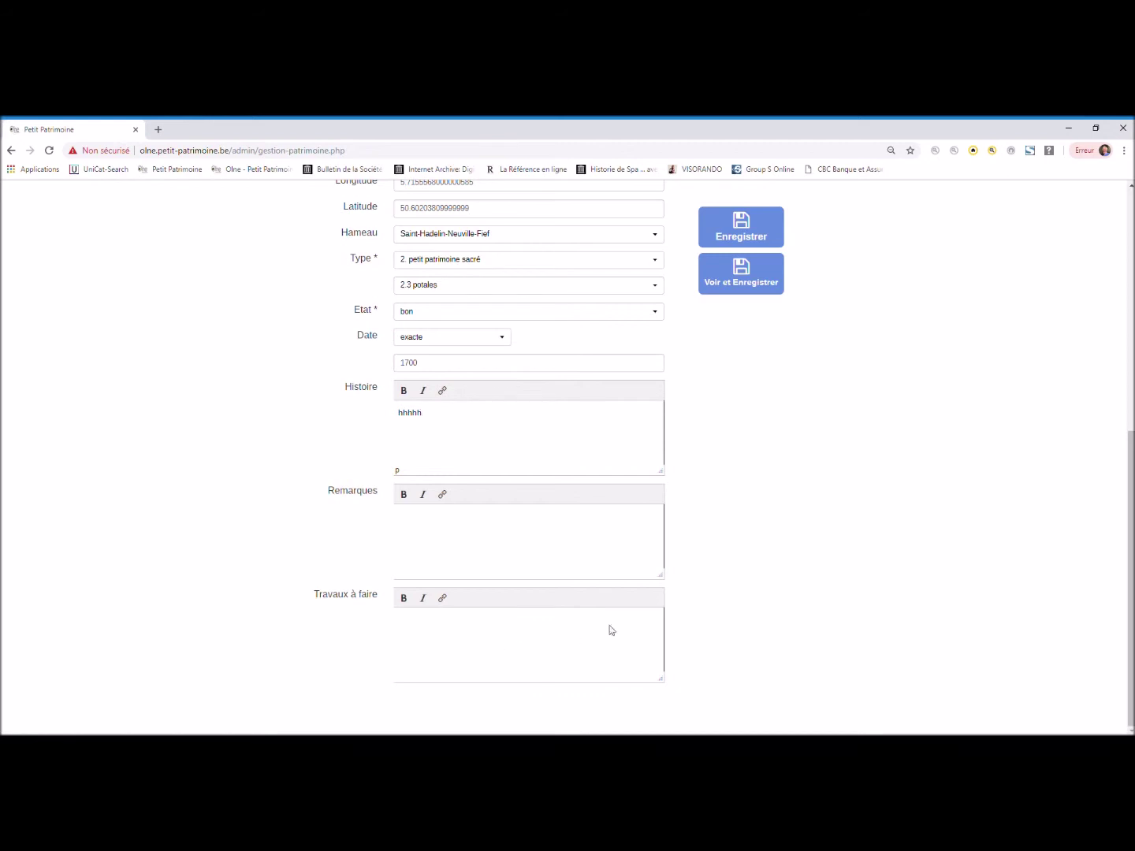
pyautogui.click(758, 232)
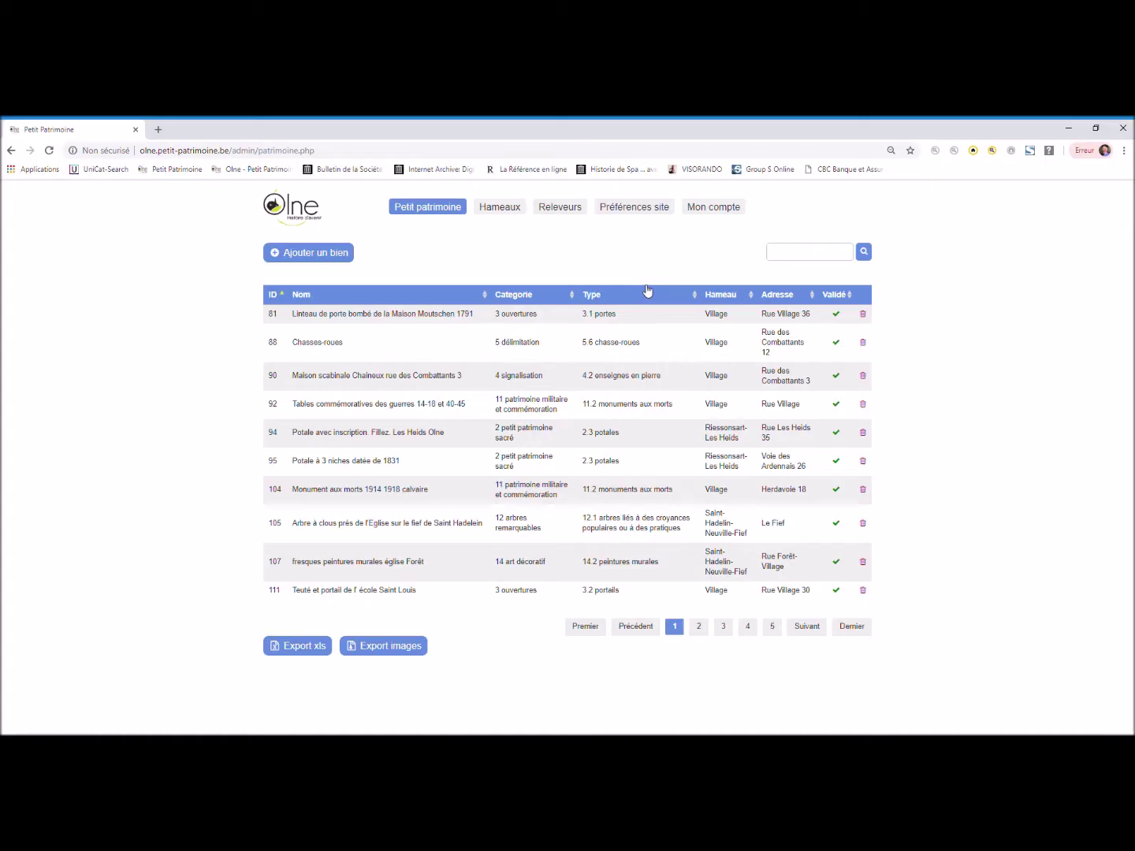
# Search the heritage list for "1700" and open the "Potale 1700" record from the second results page
pyautogui.click(784, 254)
pyautogui.write('1700')
pyautogui.click(869, 252)
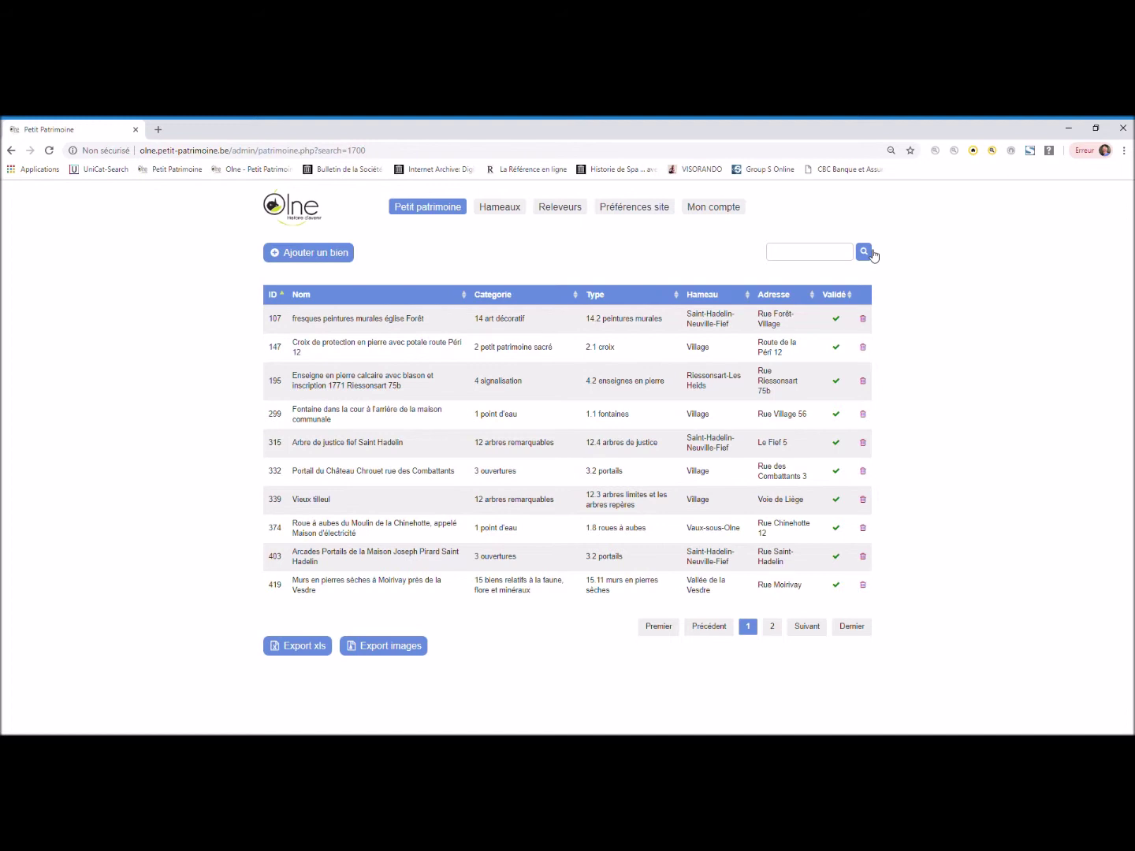
pyautogui.click(775, 626)
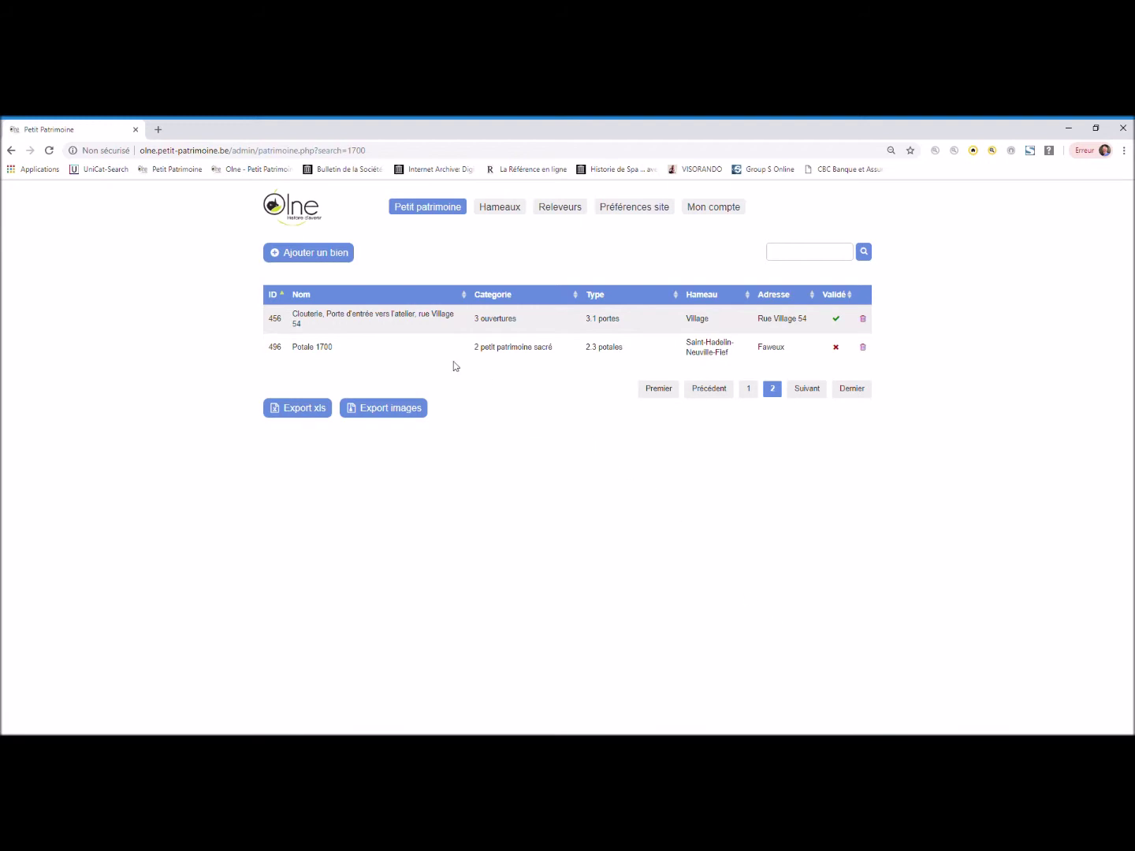
pyautogui.click(363, 348)
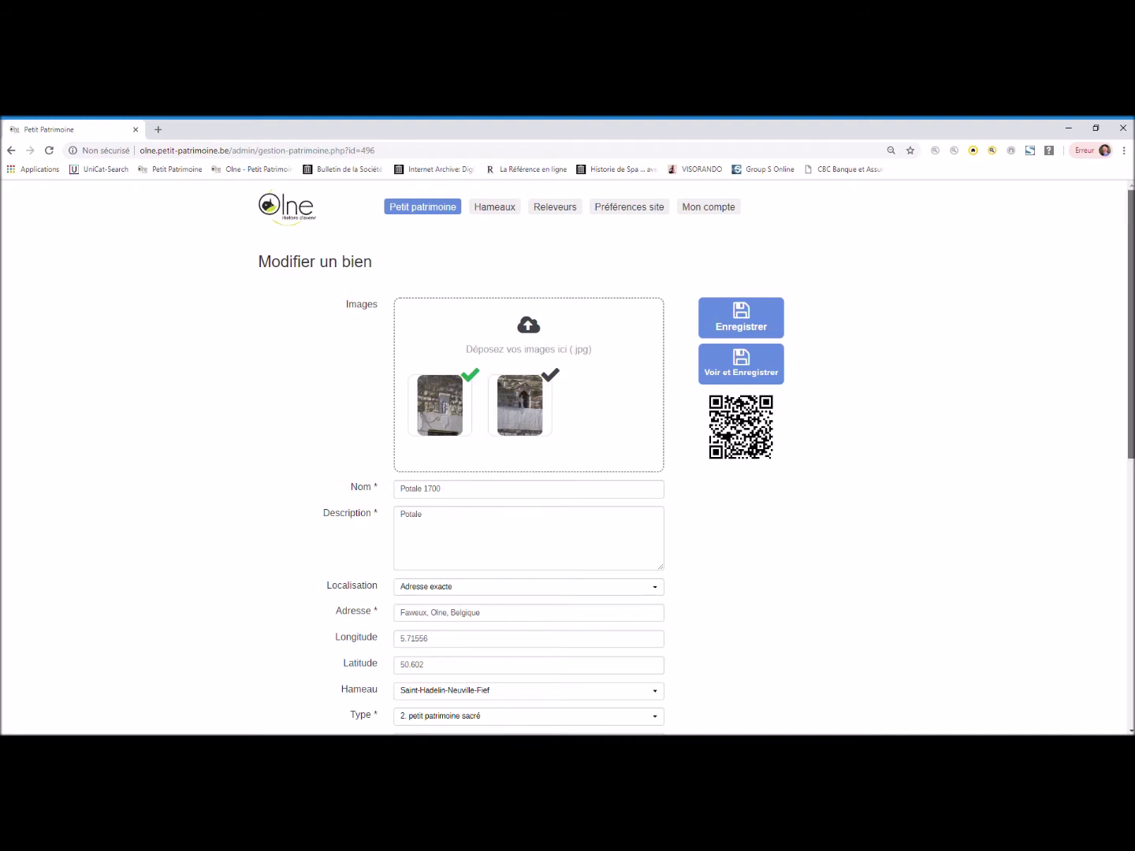
# Extend the description to "Potale au dessus porte entrée", mark the record as validated (Validé) and save it
pyautogui.scroll(-3, 1132, 354)
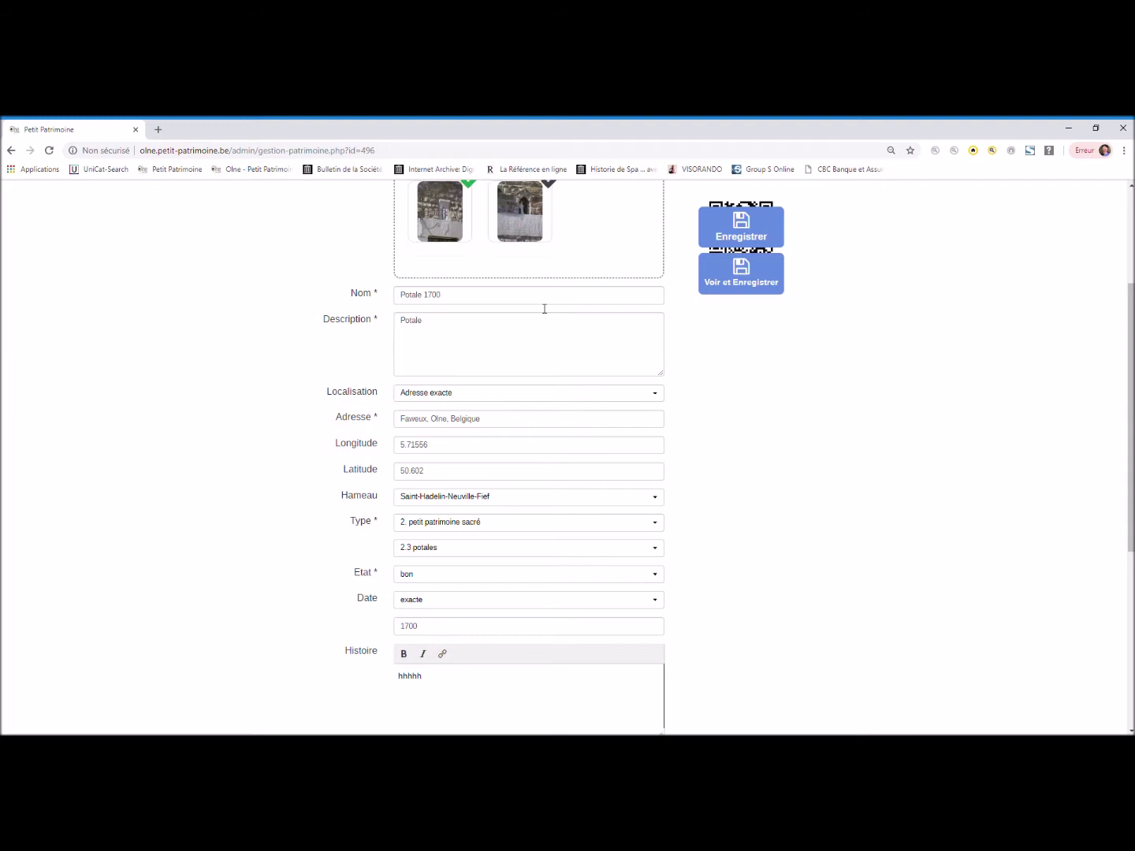
pyautogui.click(434, 329)
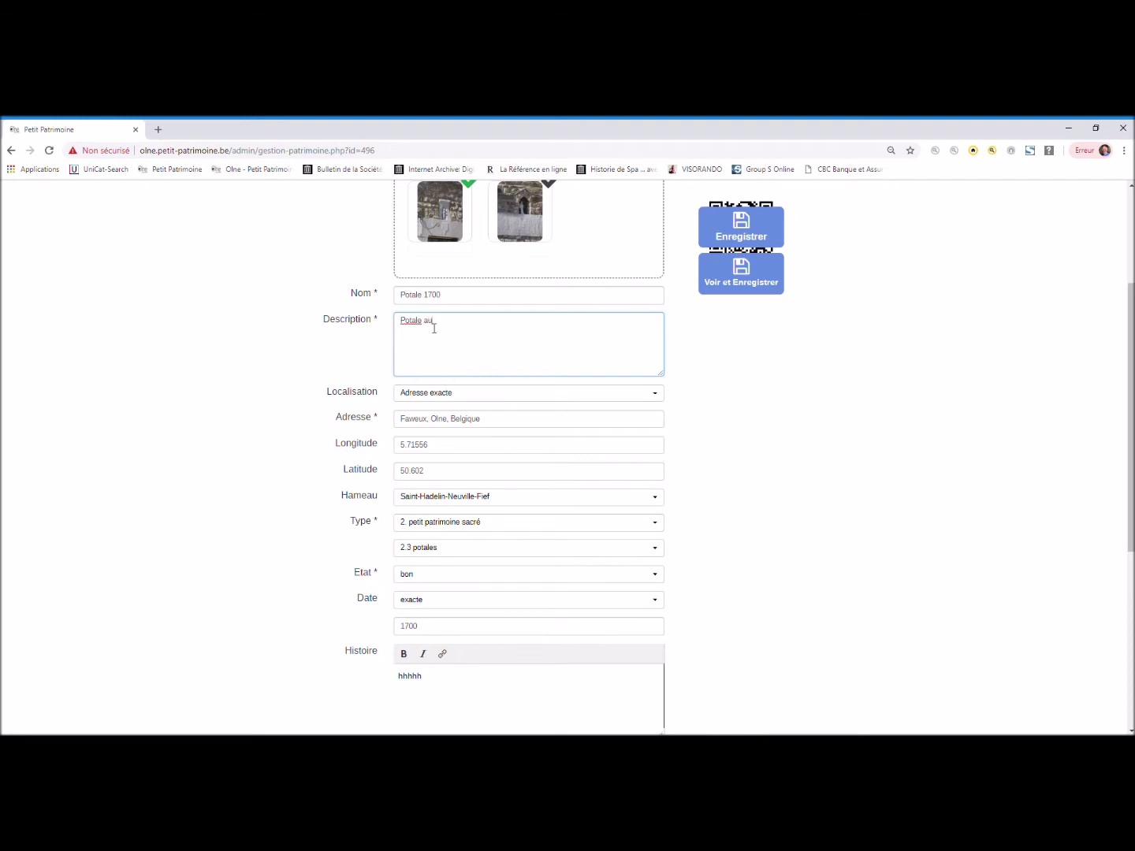
pyautogui.write('au dessus porte entrée')
pyautogui.scroll(-4, 296, 585)
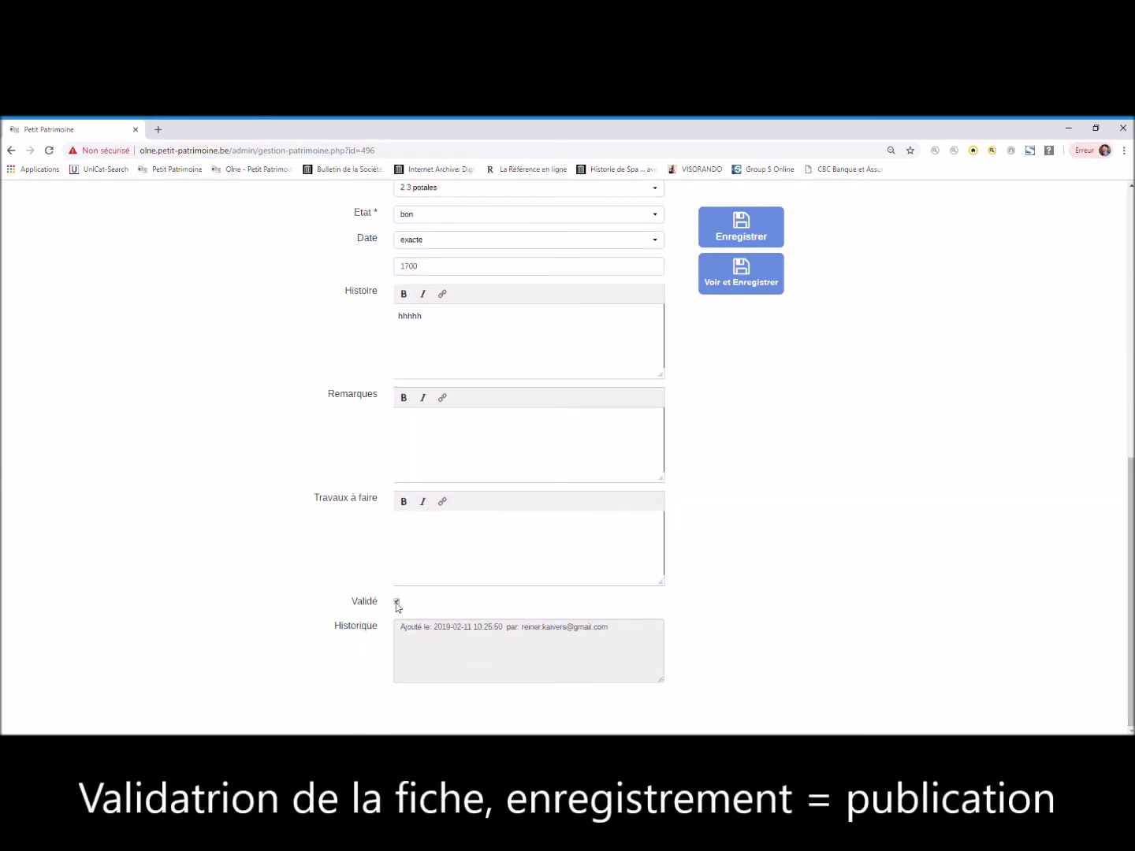
pyautogui.click(750, 234)
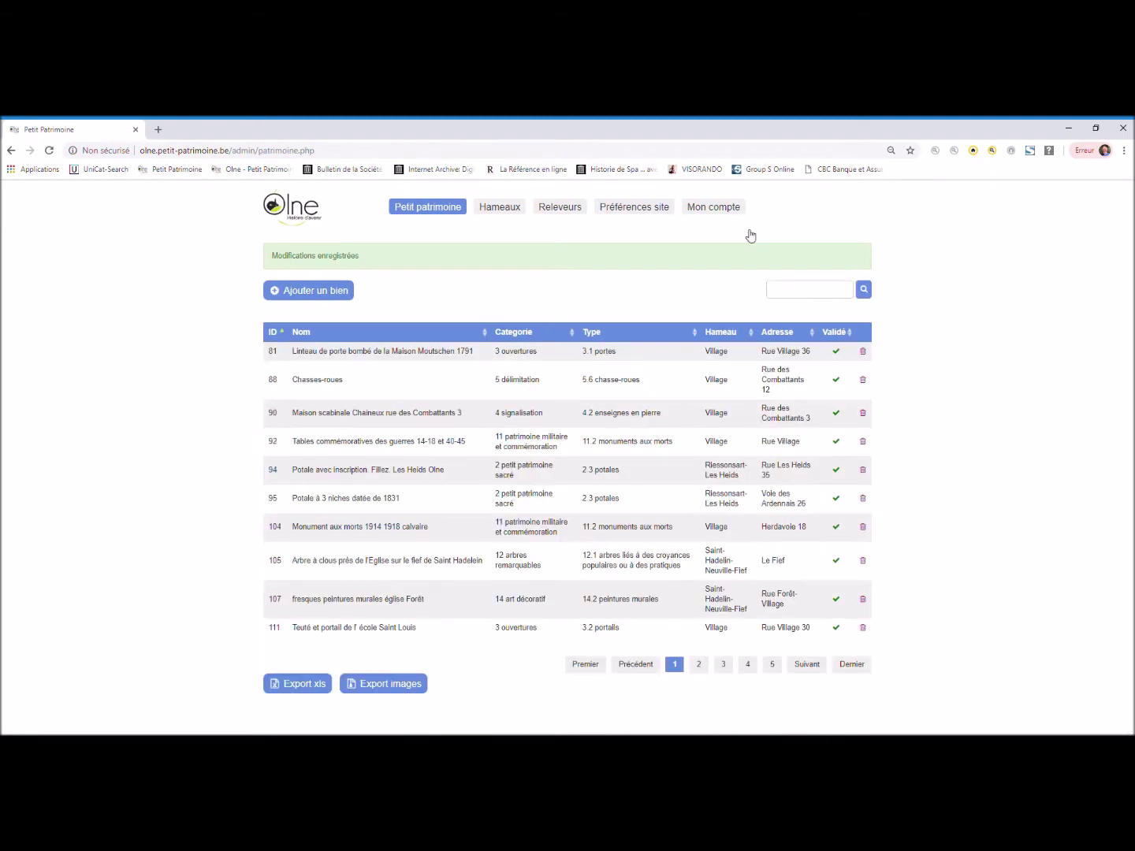
# Go to the public site, search for "1700" and open the "Potale 1700" page from the second results page
pyautogui.click(299, 208)
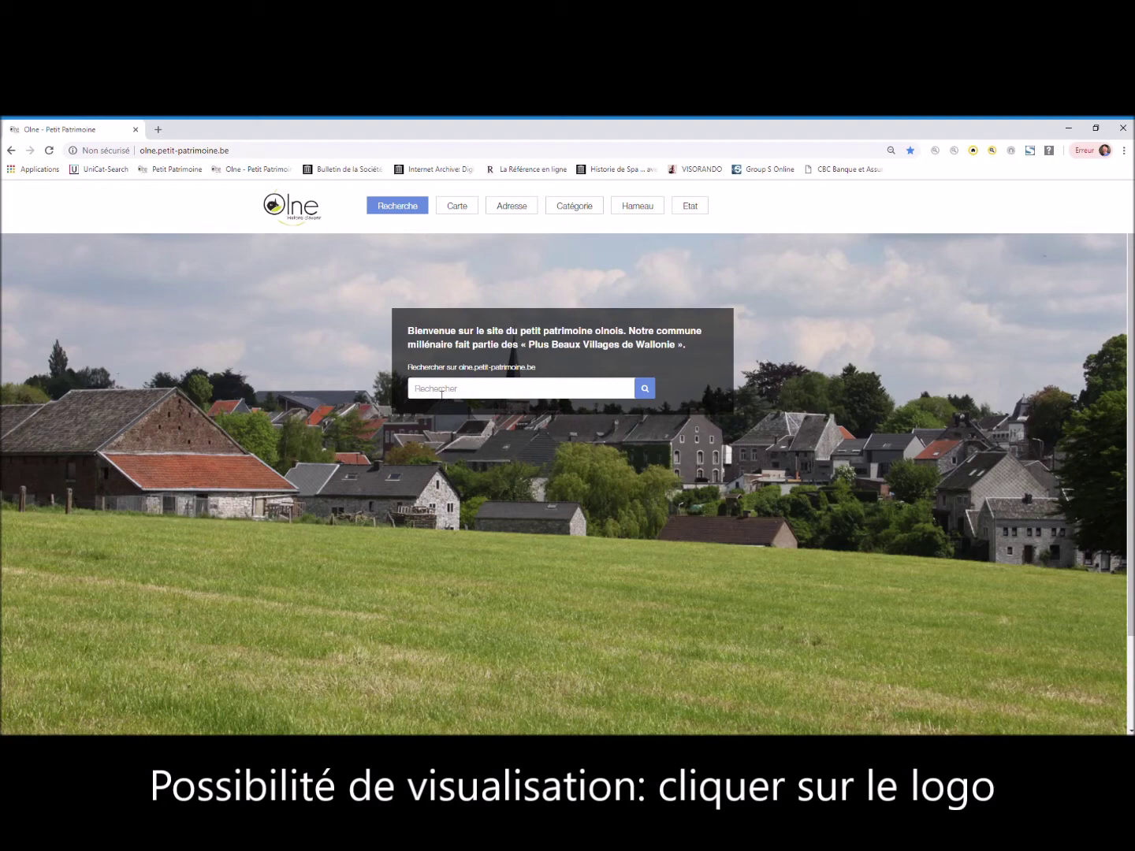
pyautogui.click(441, 392)
pyautogui.write('1700')
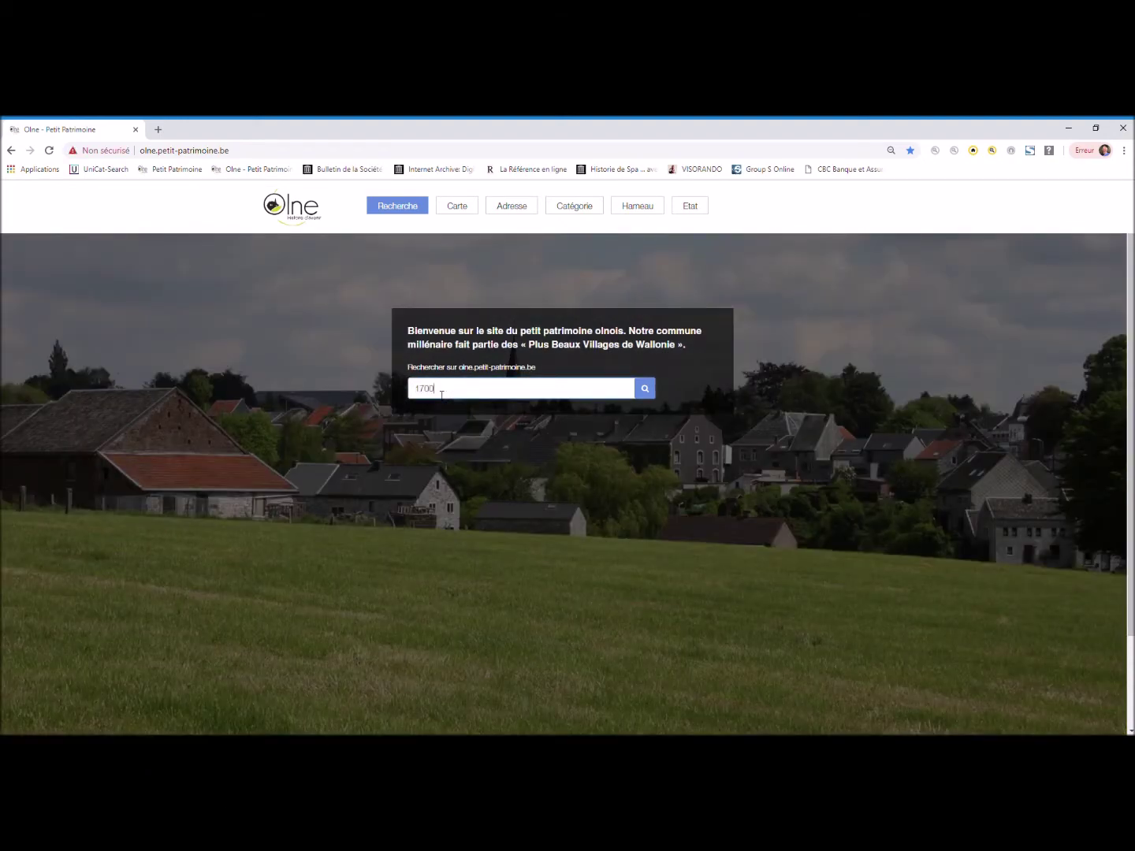
pyautogui.press('Return')
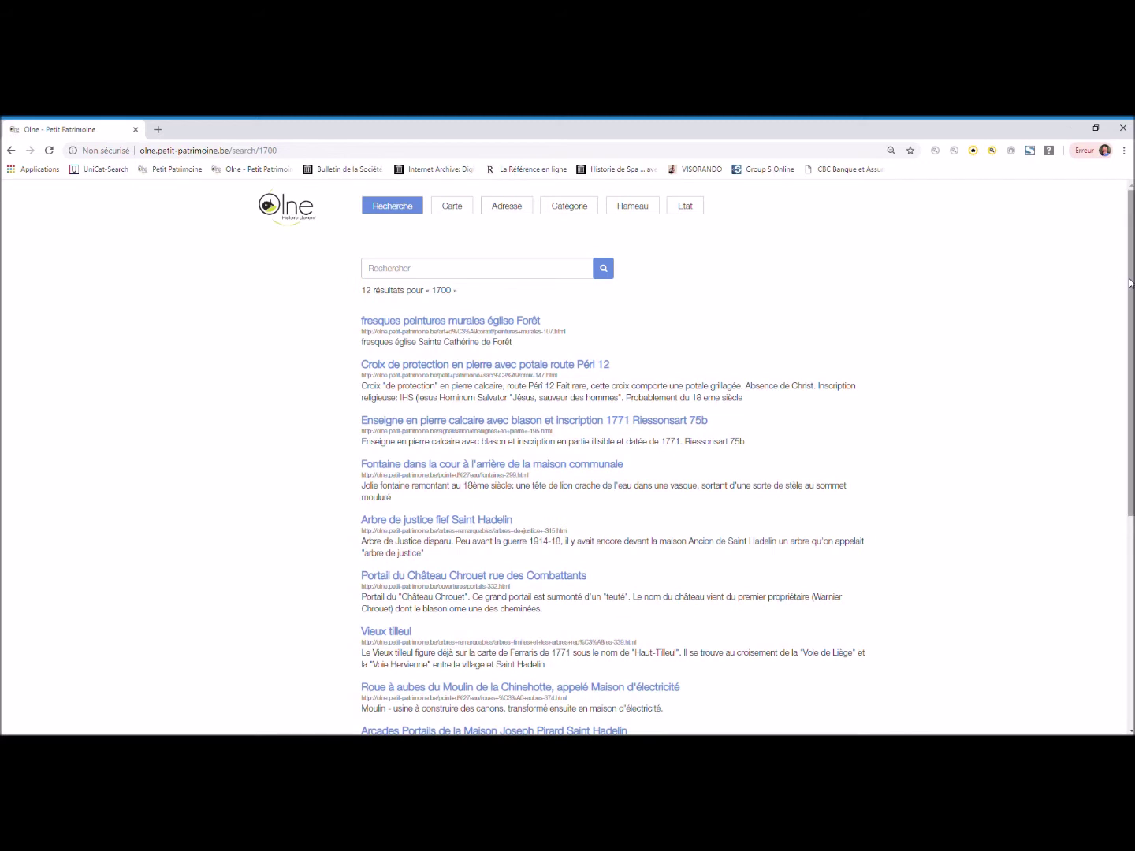
pyautogui.scroll(-3, 1129, 288)
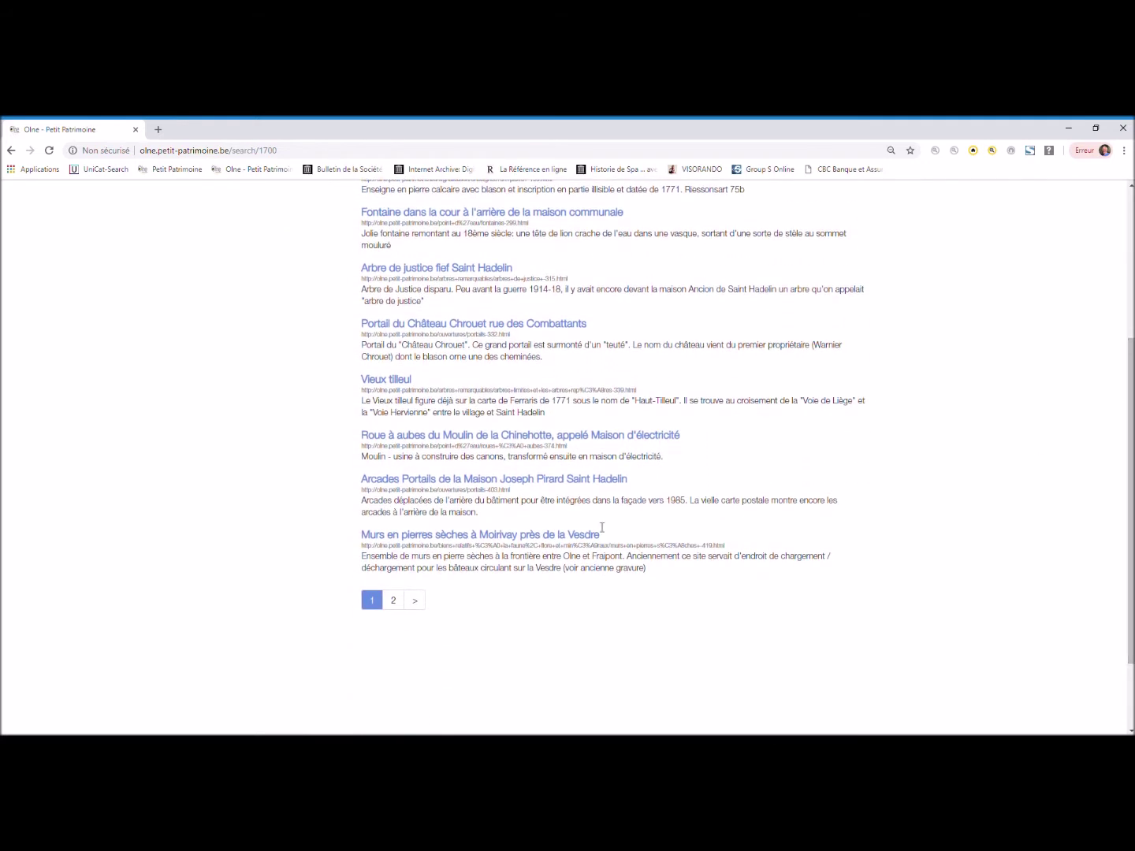
pyautogui.click(394, 601)
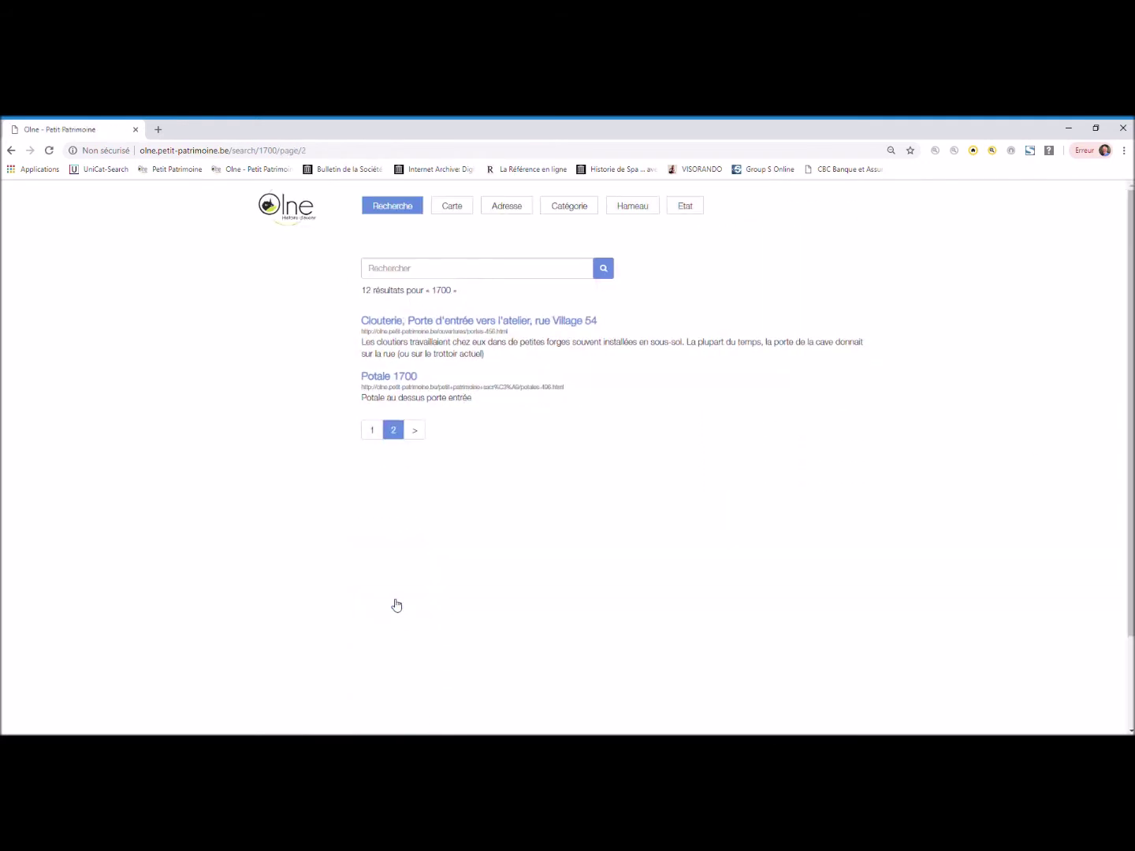
pyautogui.click(402, 378)
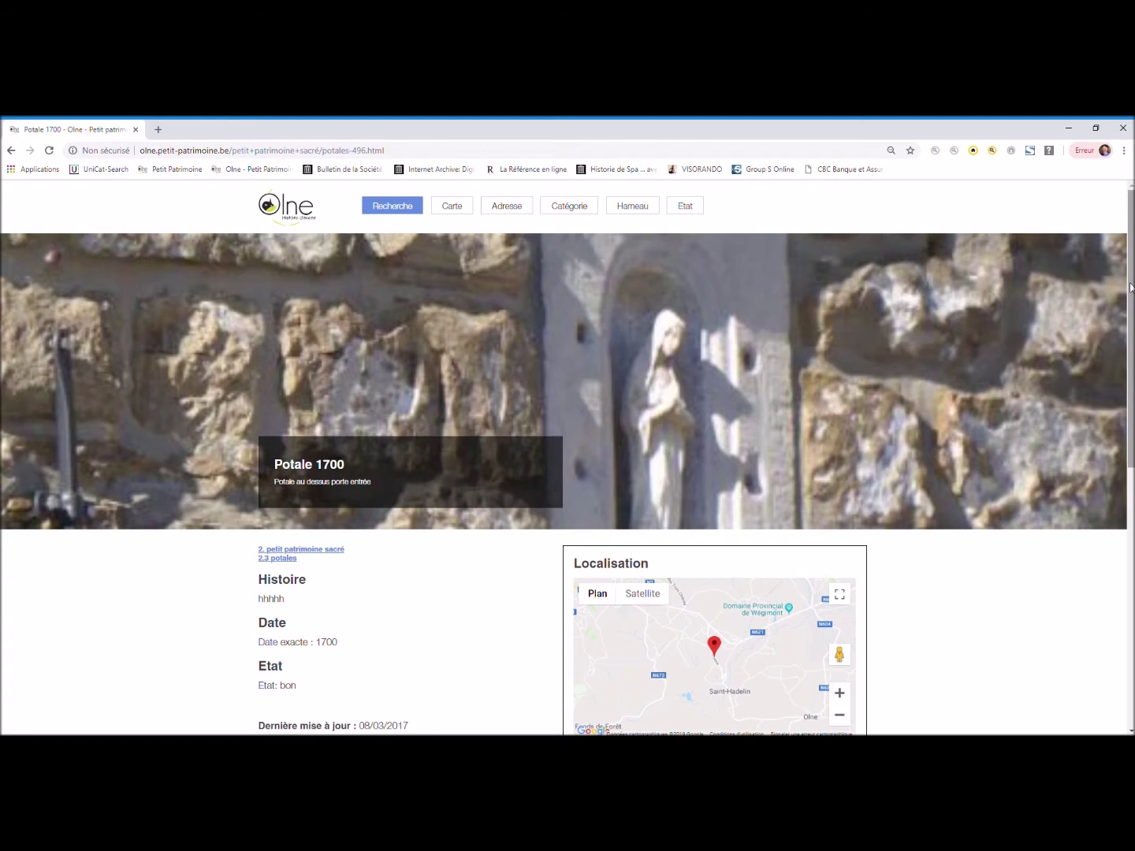
# Zoom in on the location map of the "Potale 1700" page to examine where the item stands
pyautogui.moveTo(1130, 287); pyautogui.dragTo(1125, 316)
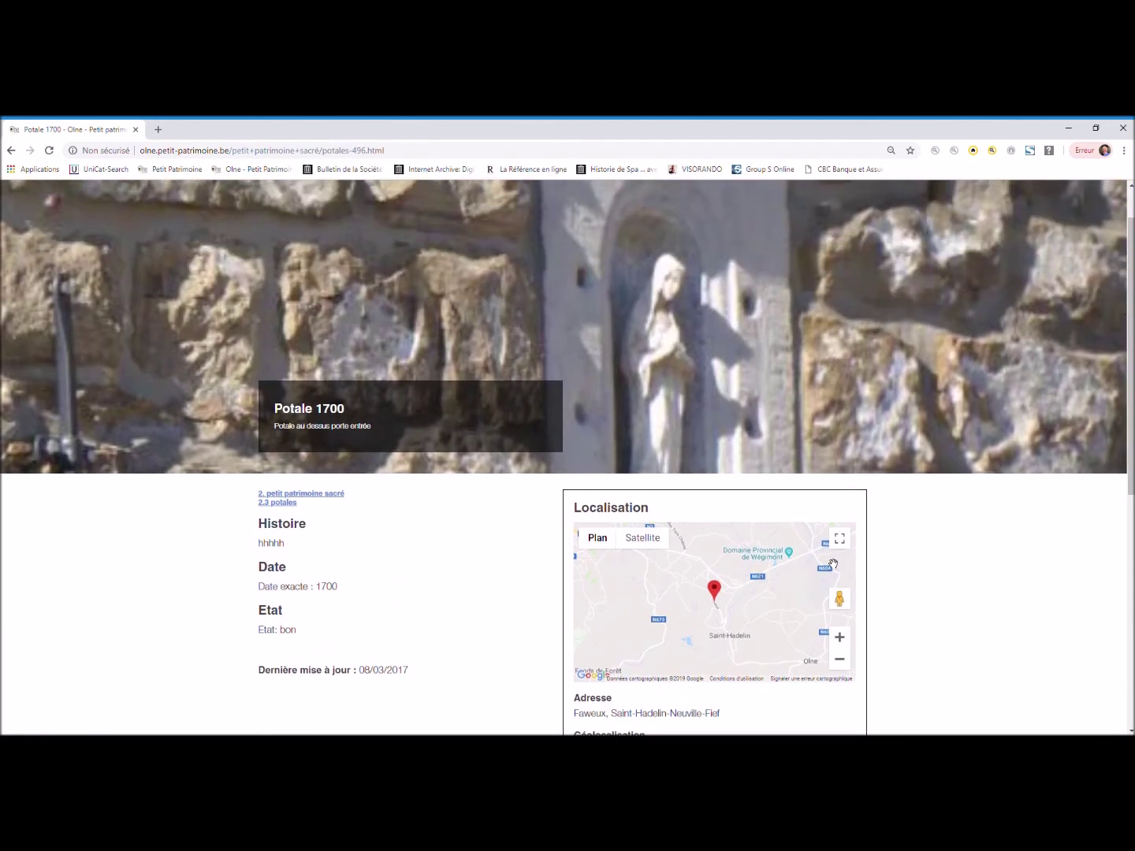
pyautogui.click(841, 637)
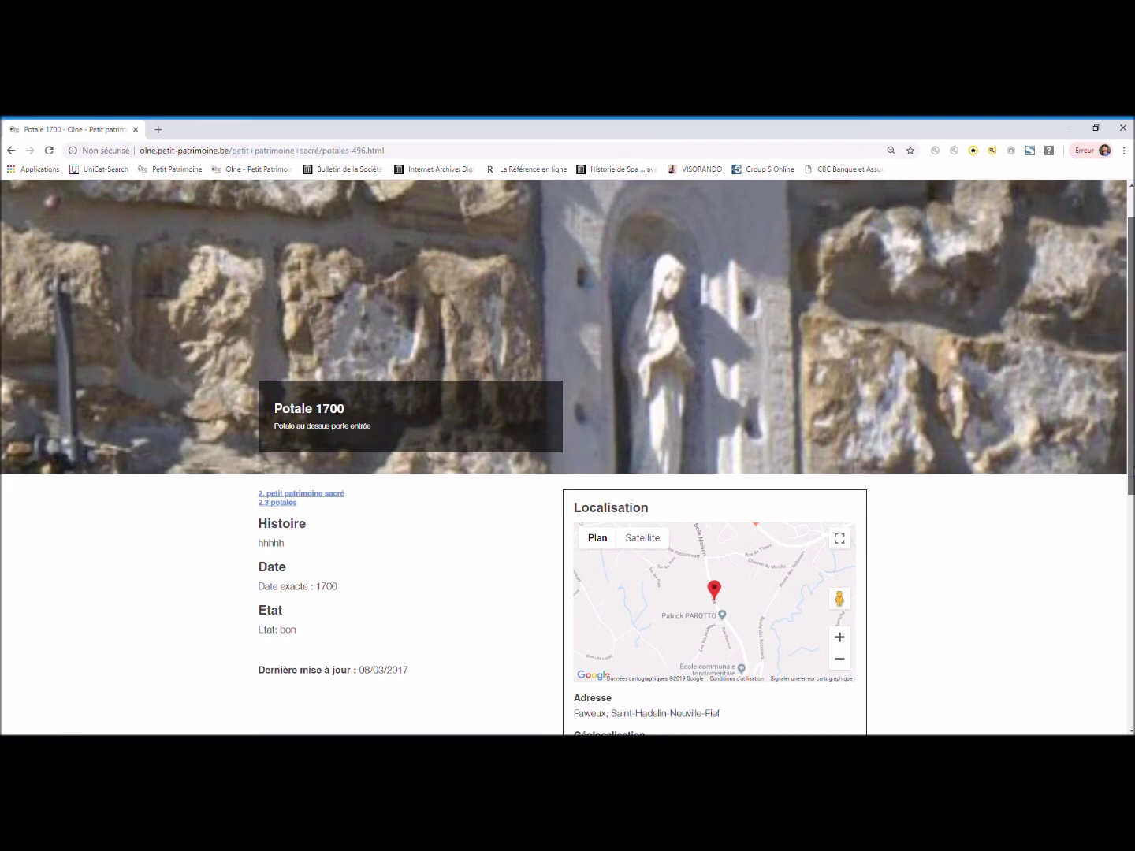
pyautogui.scroll(1, 1130, 354)
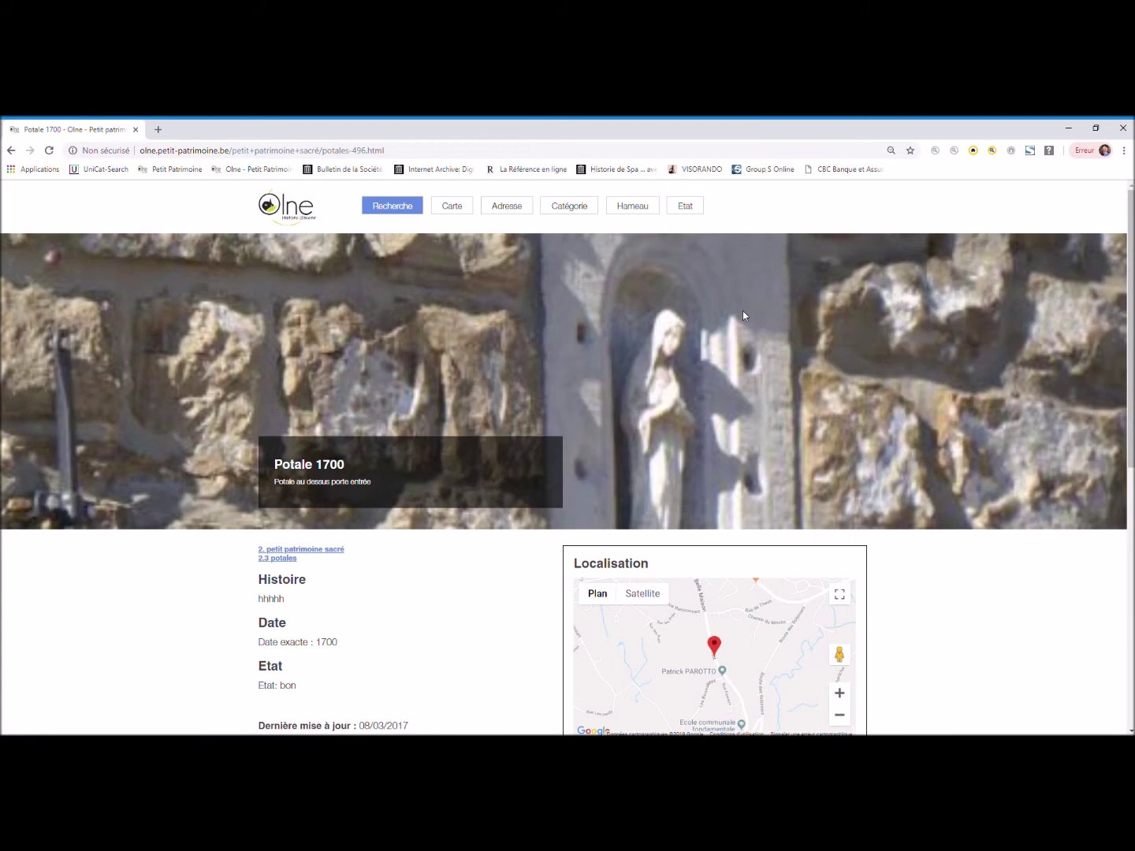
# Go back from the public page to the Petit patrimoine list in the site administration
pyautogui.click(12, 151)
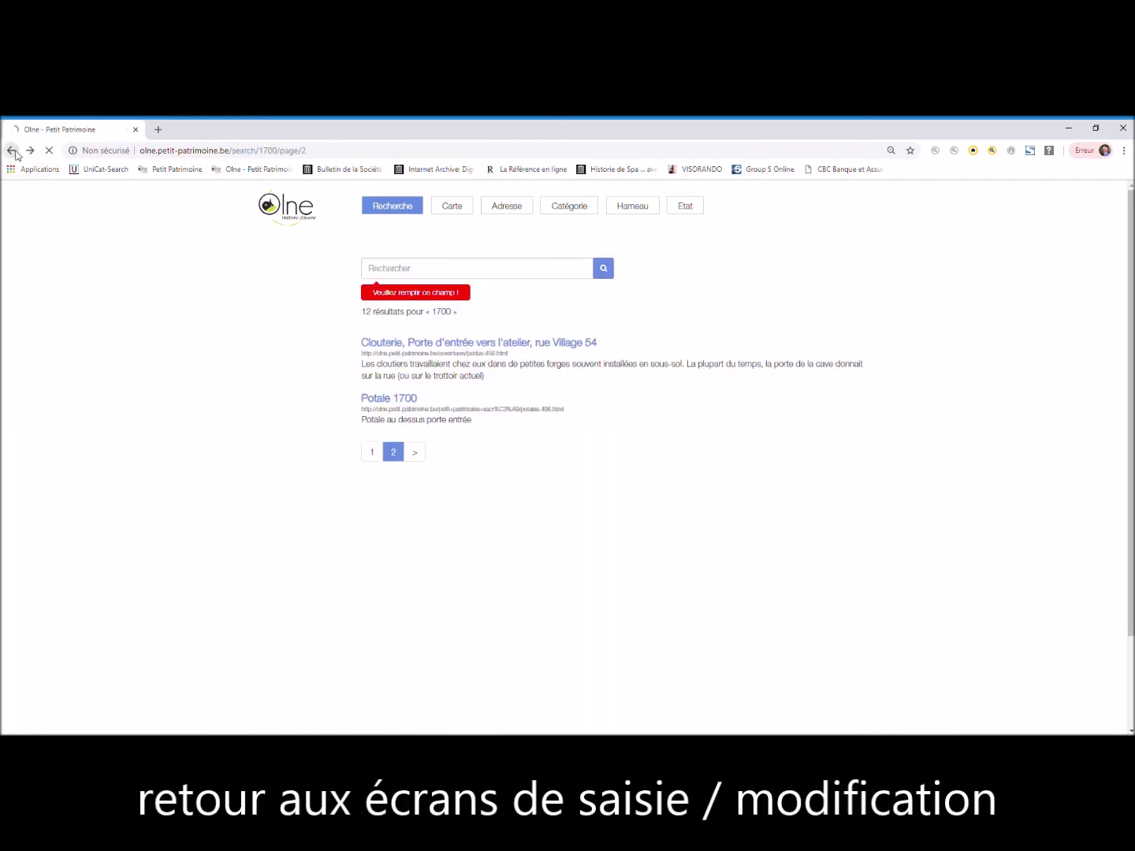
pyautogui.click(12, 150)
pyautogui.click(11, 151)
pyautogui.click(11, 151)
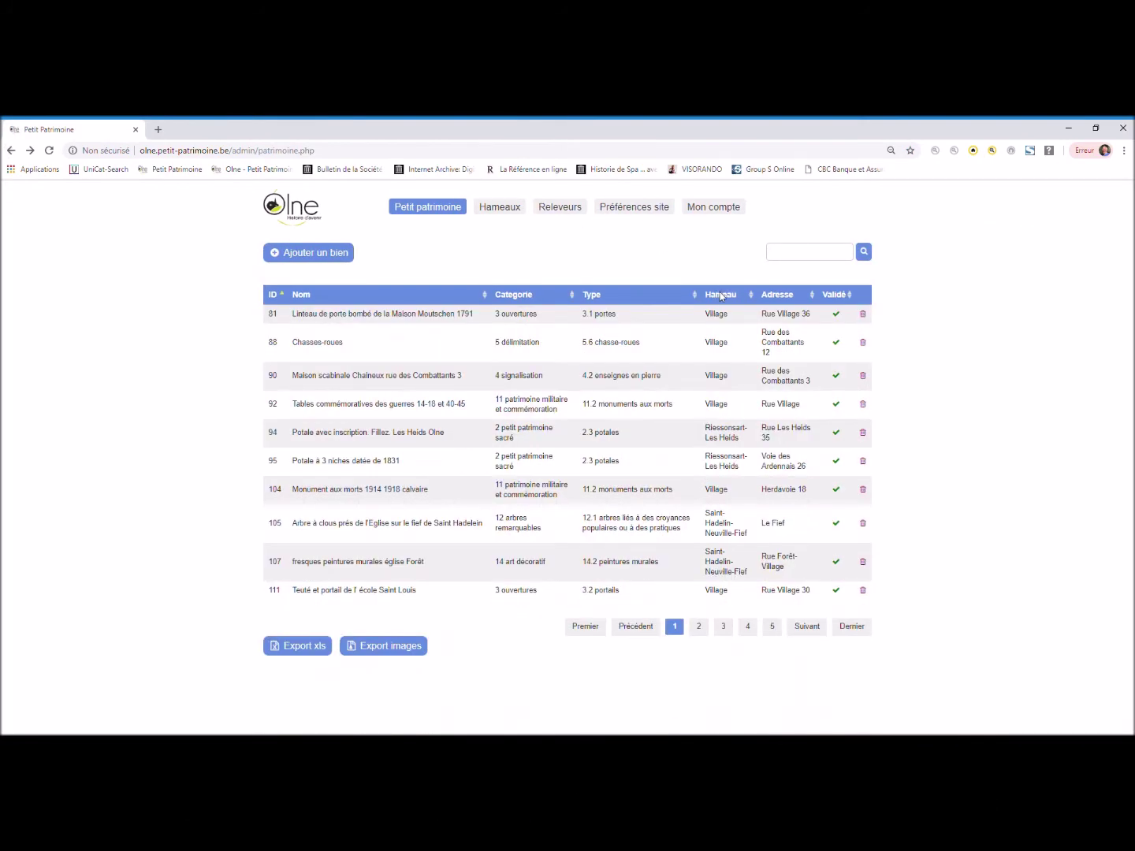
# Sort the heritage list by Categorie, Type, Hameau and Adresse in turn
pyautogui.click(526, 295)
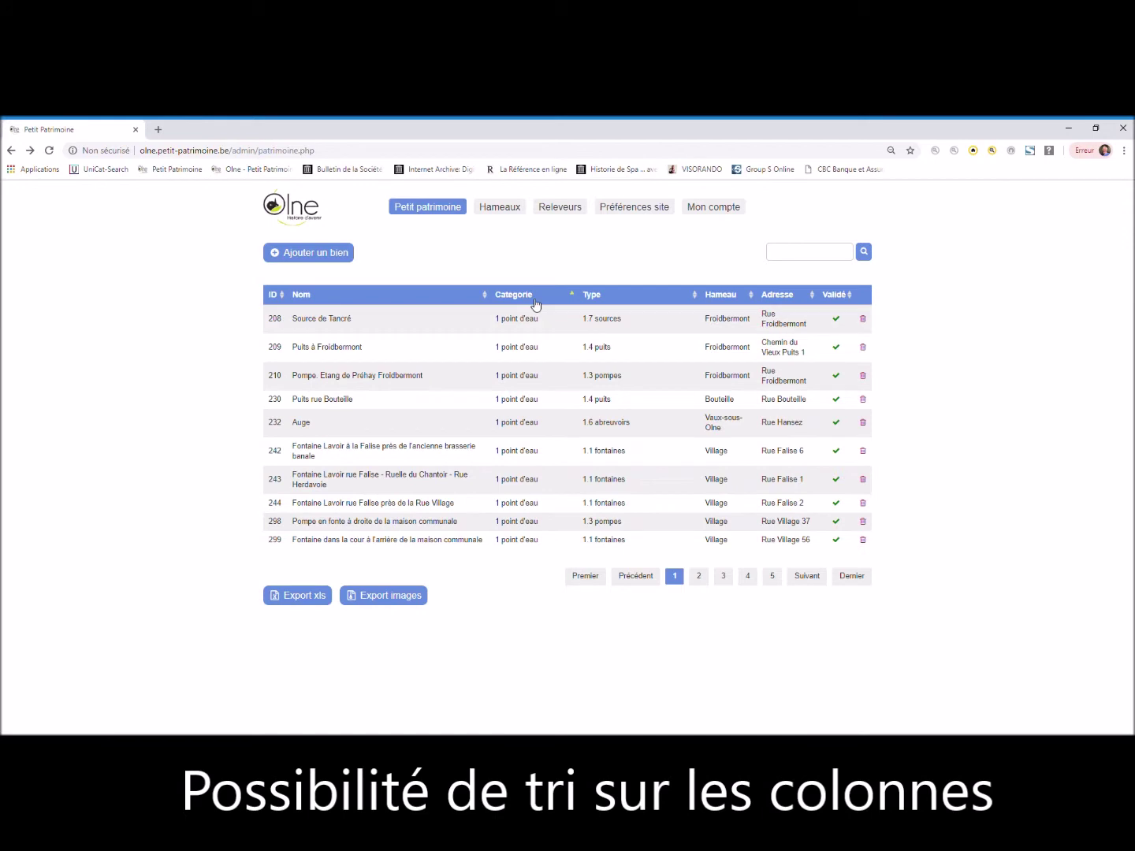
pyautogui.click(616, 297)
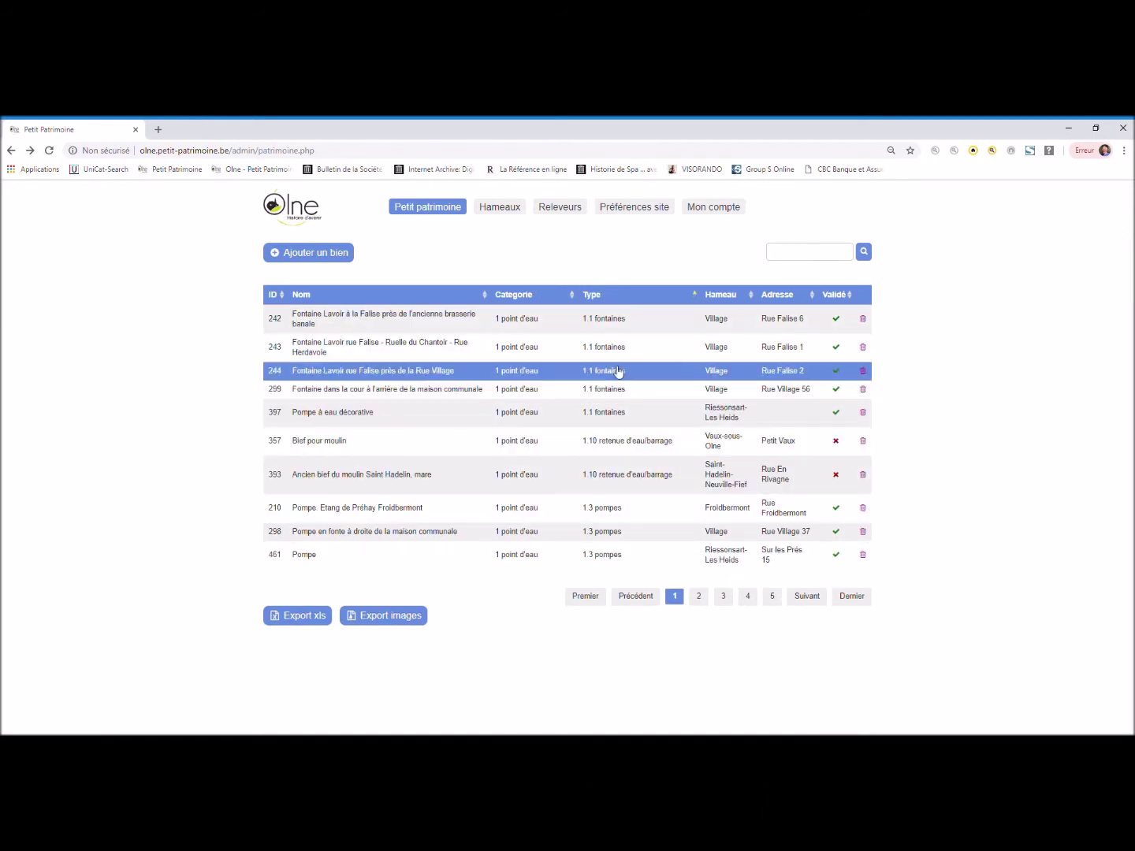
pyautogui.click(722, 295)
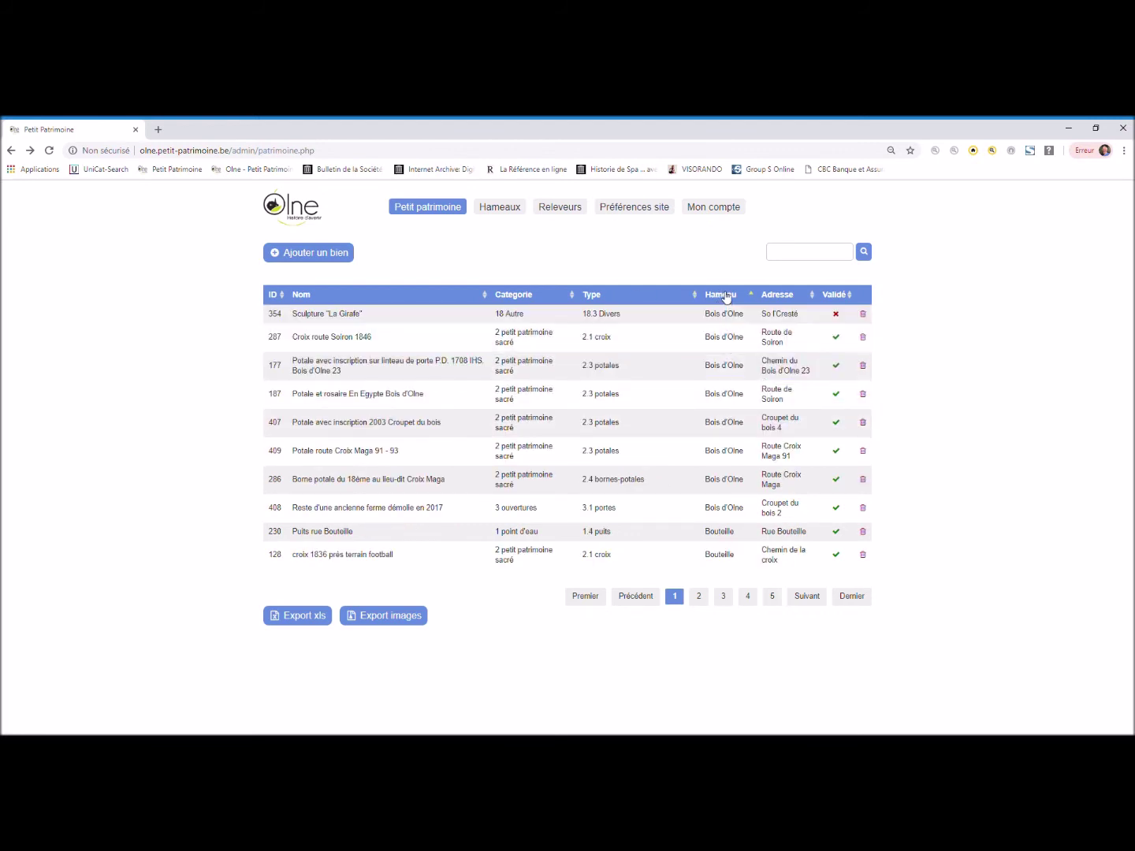
pyautogui.click(780, 296)
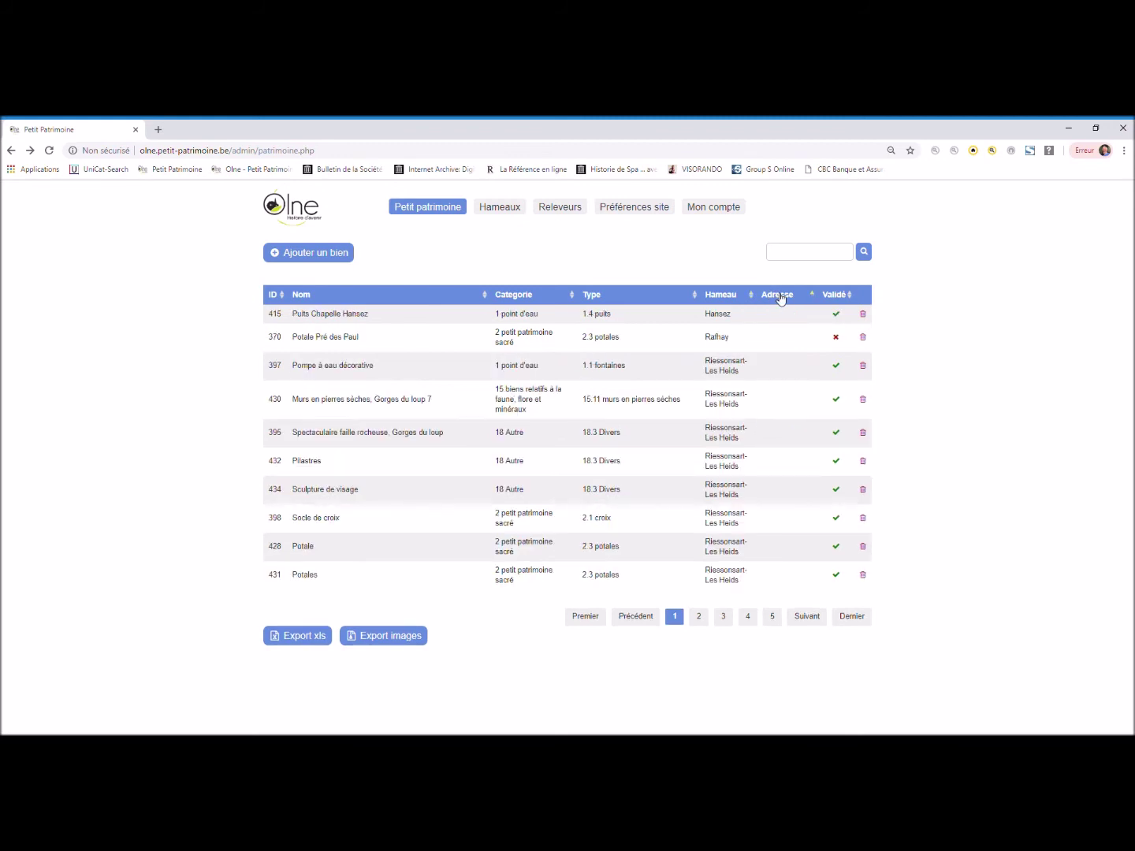
# Sort the heritage list by Validé in both directions, finish with unvalidated items first, and view the last page
pyautogui.click(842, 294)
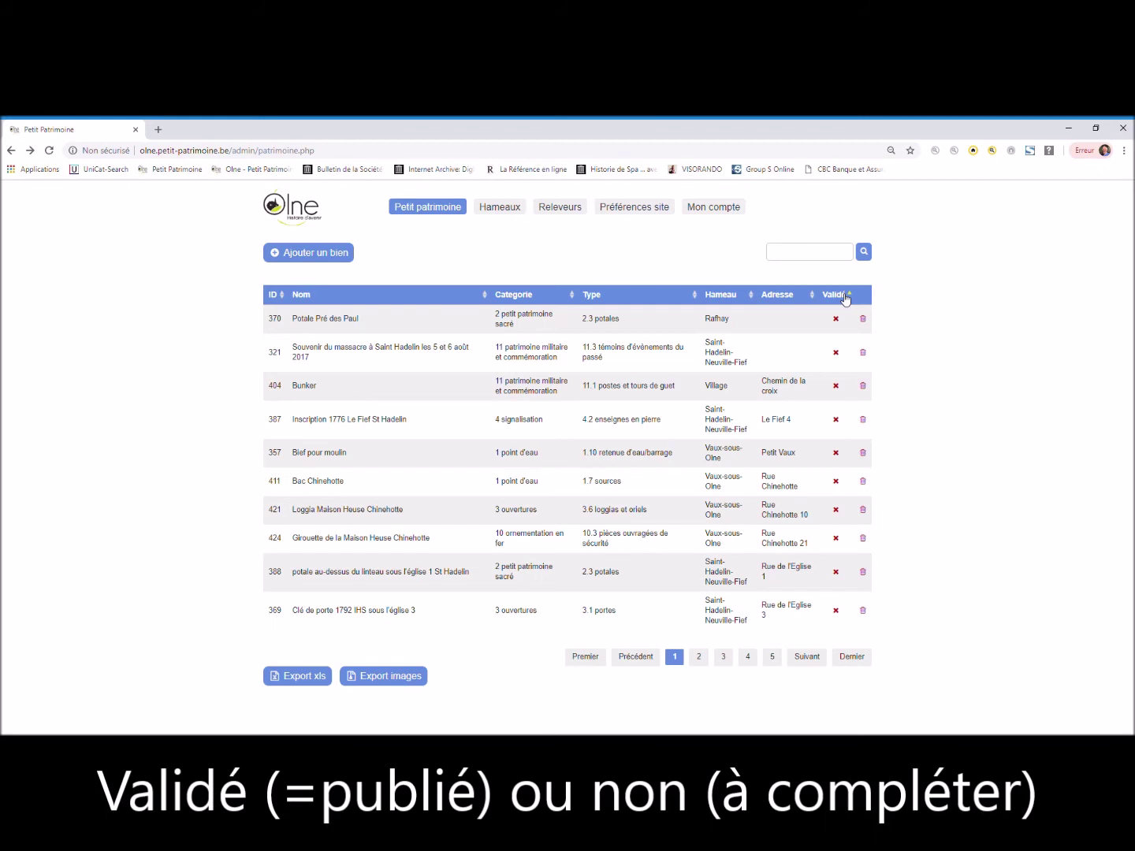
pyautogui.click(844, 296)
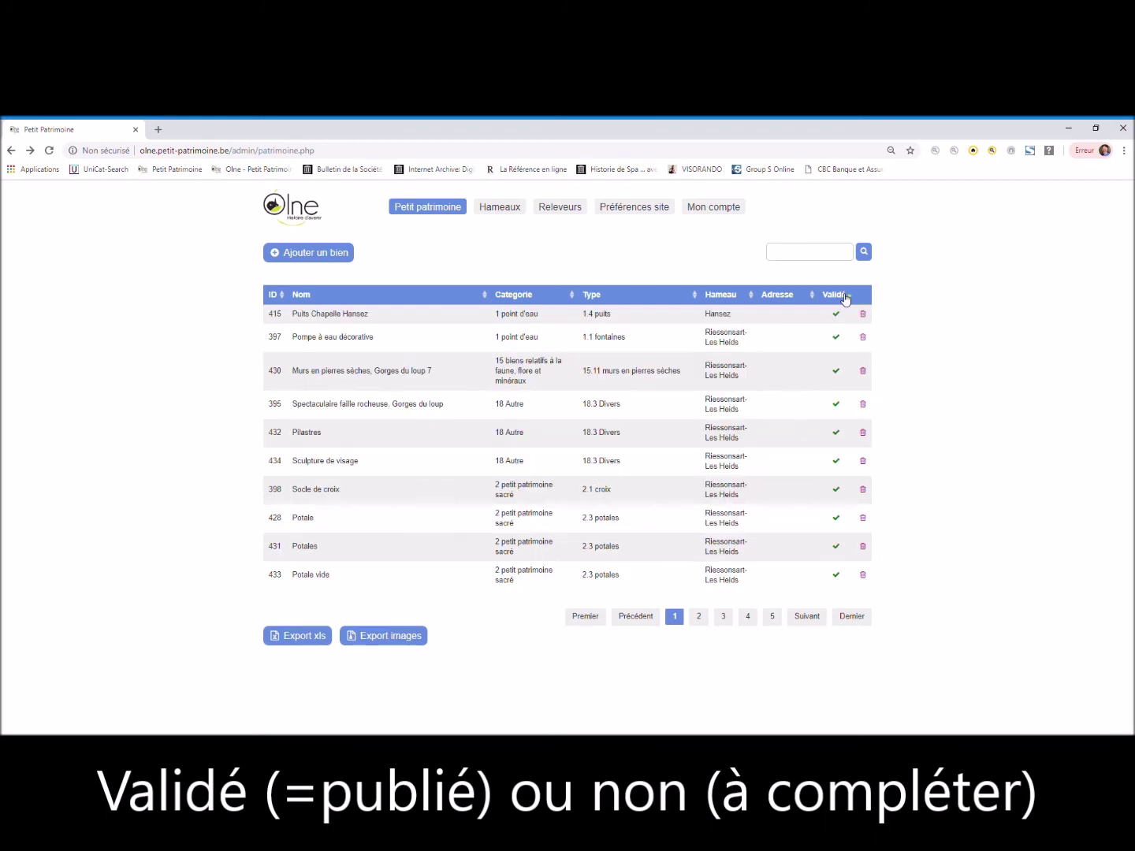
pyautogui.click(845, 296)
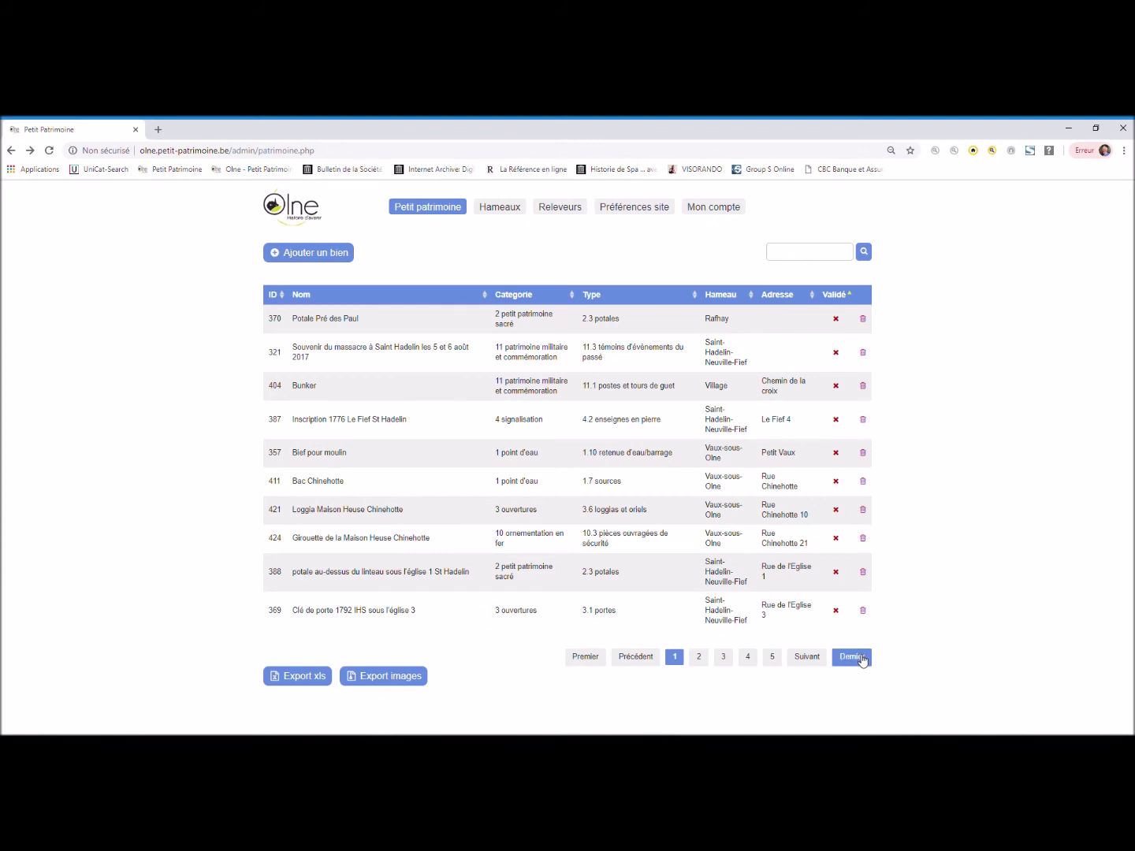
pyautogui.click(851, 657)
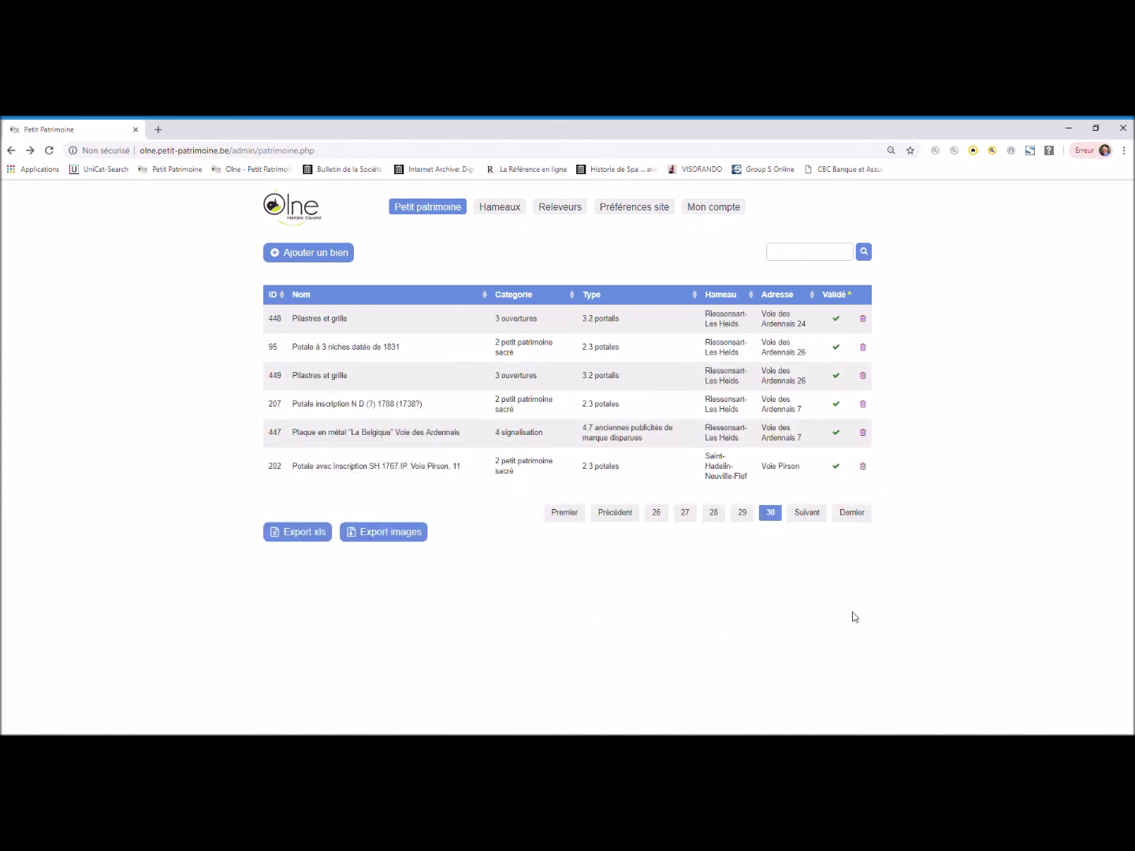
# Return to the unvalidated items, look through pages 2 and 3, and re-sort the list by Nom
pyautogui.click(842, 296)
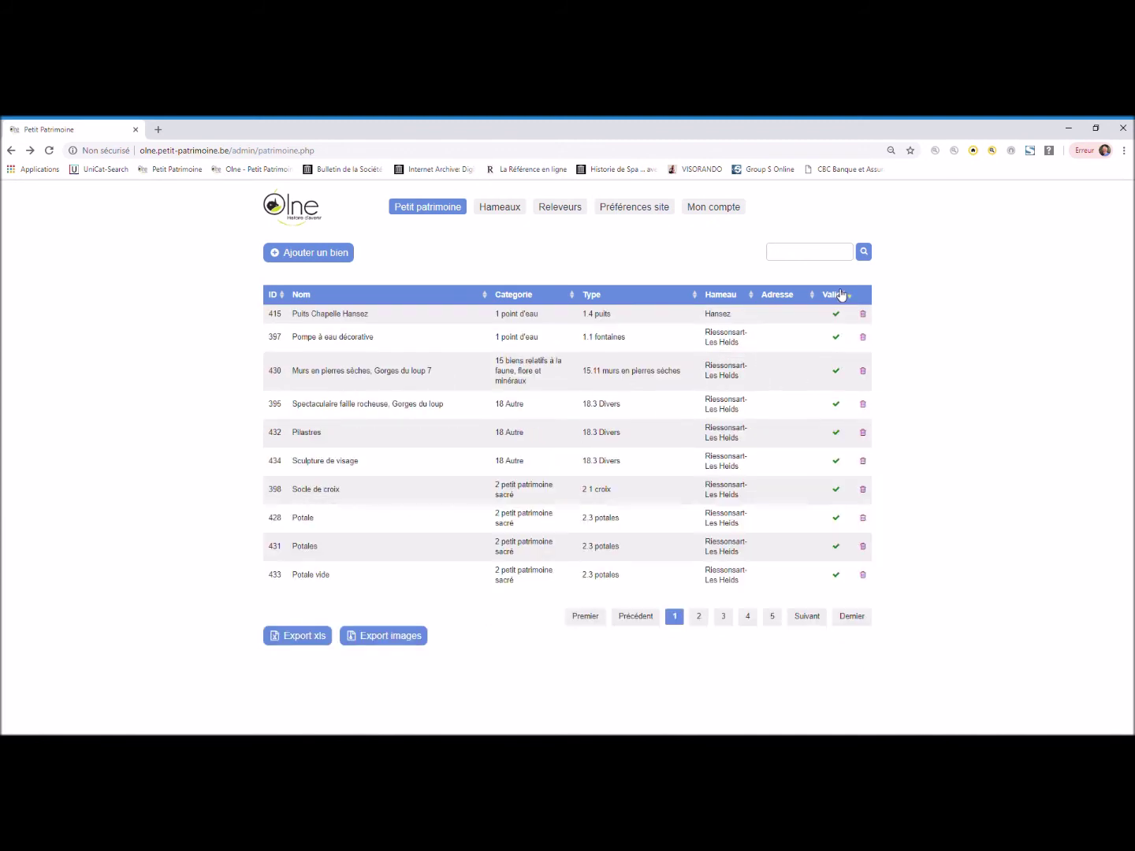
pyautogui.click(841, 295)
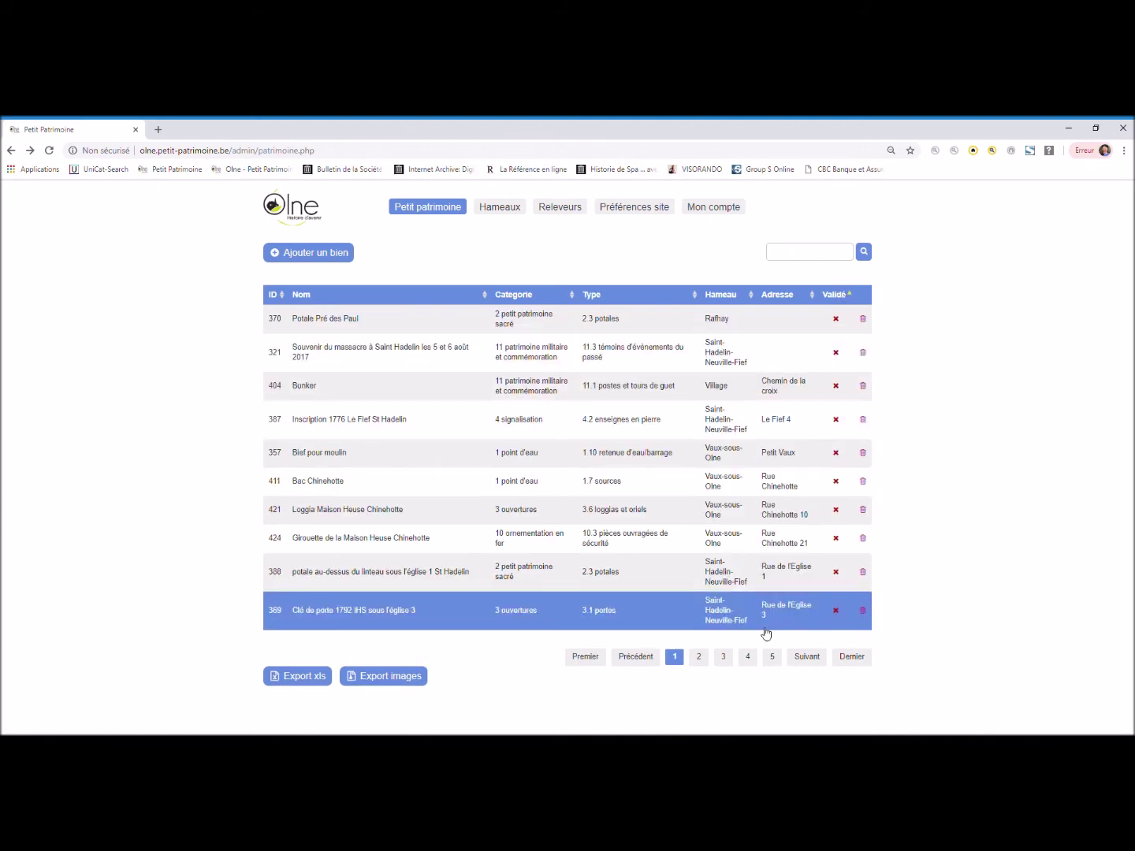
pyautogui.click(703, 654)
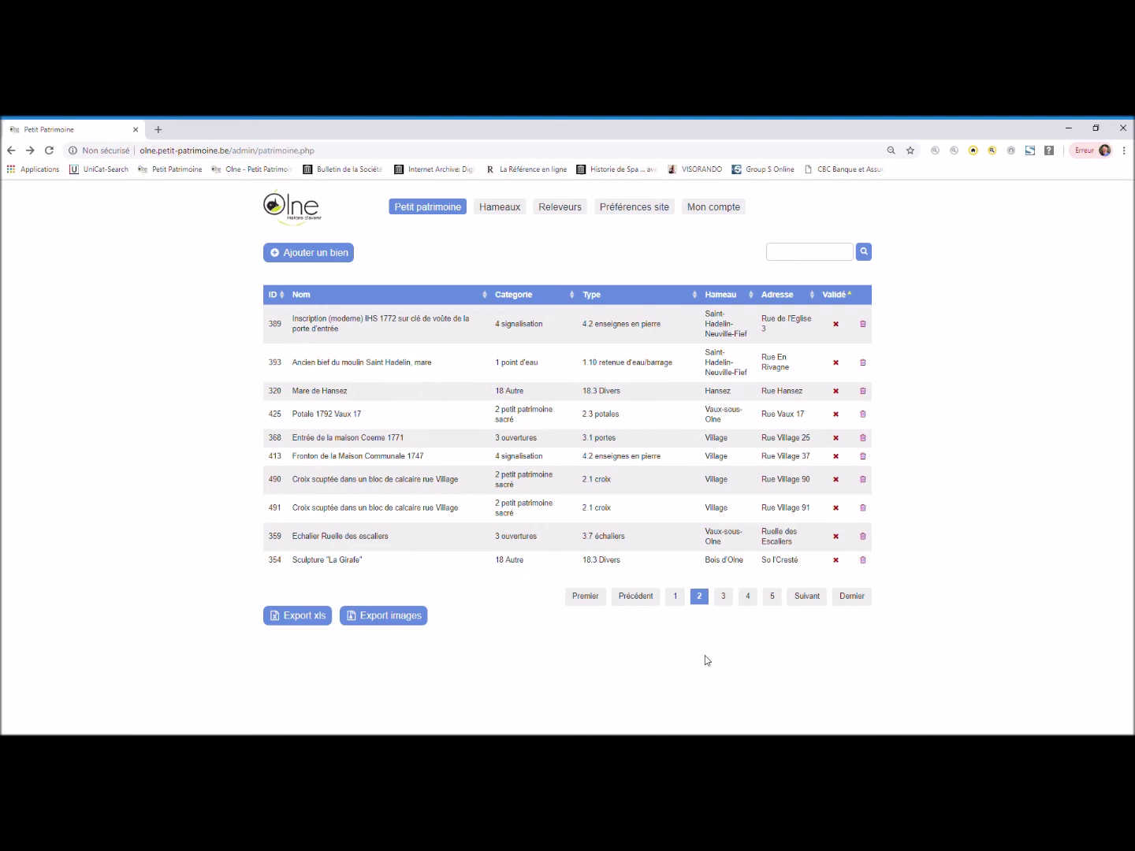
pyautogui.click(724, 597)
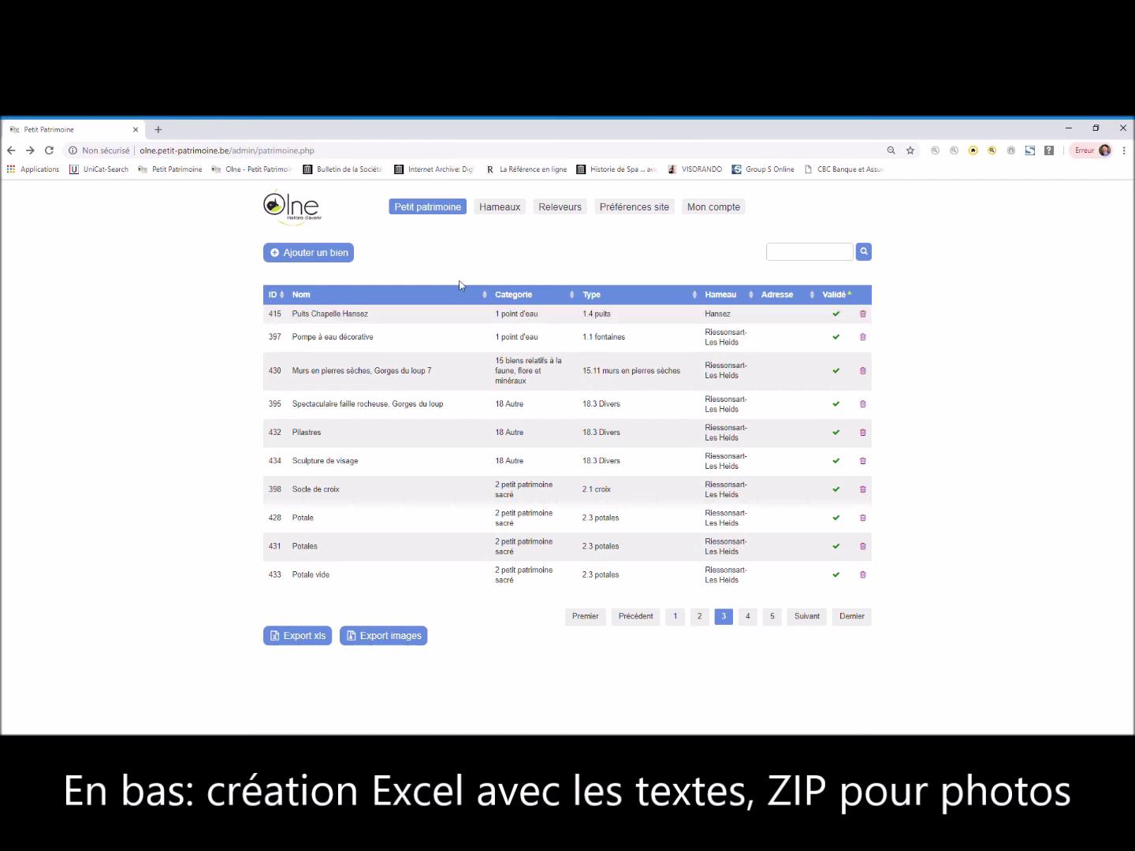
pyautogui.click(398, 296)
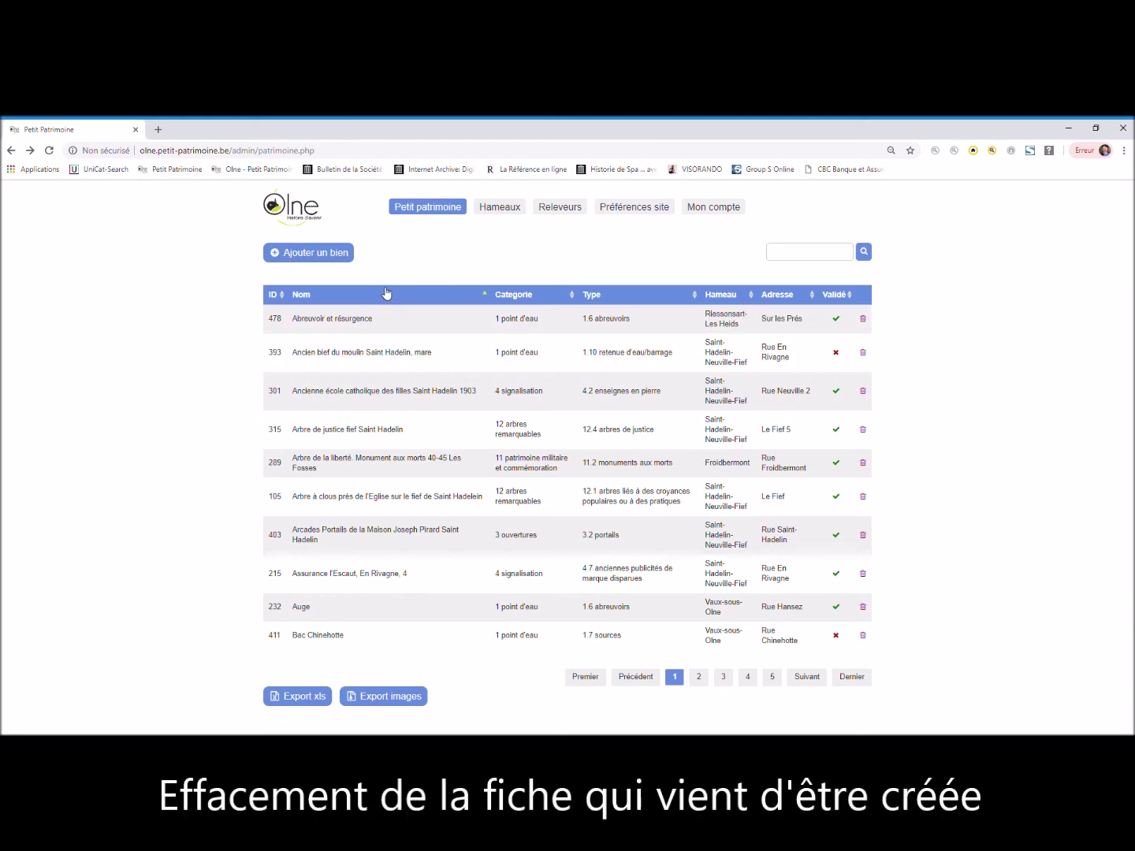
# Search the heritage list for "1700" and permanently delete the "Potale 1700" record found on the second results page
pyautogui.click(788, 256)
pyautogui.write('1700')
pyautogui.click(872, 253)
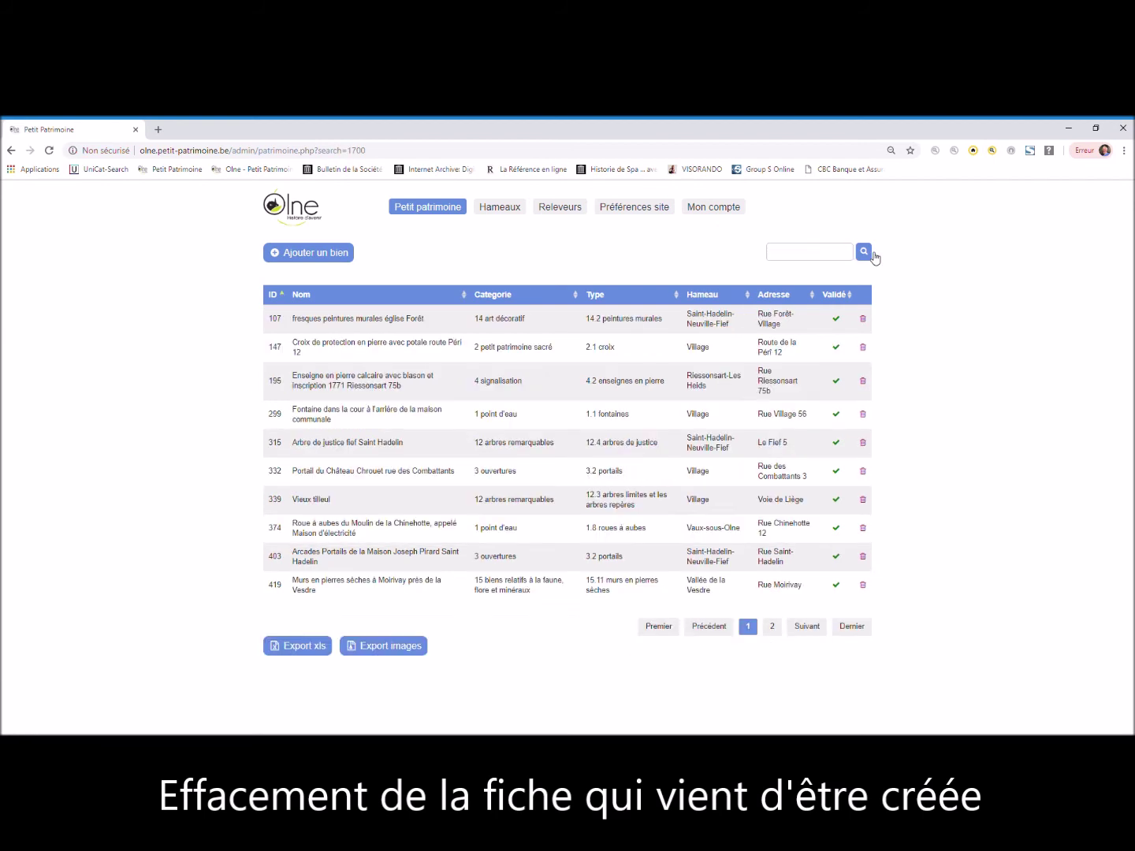
pyautogui.click(775, 625)
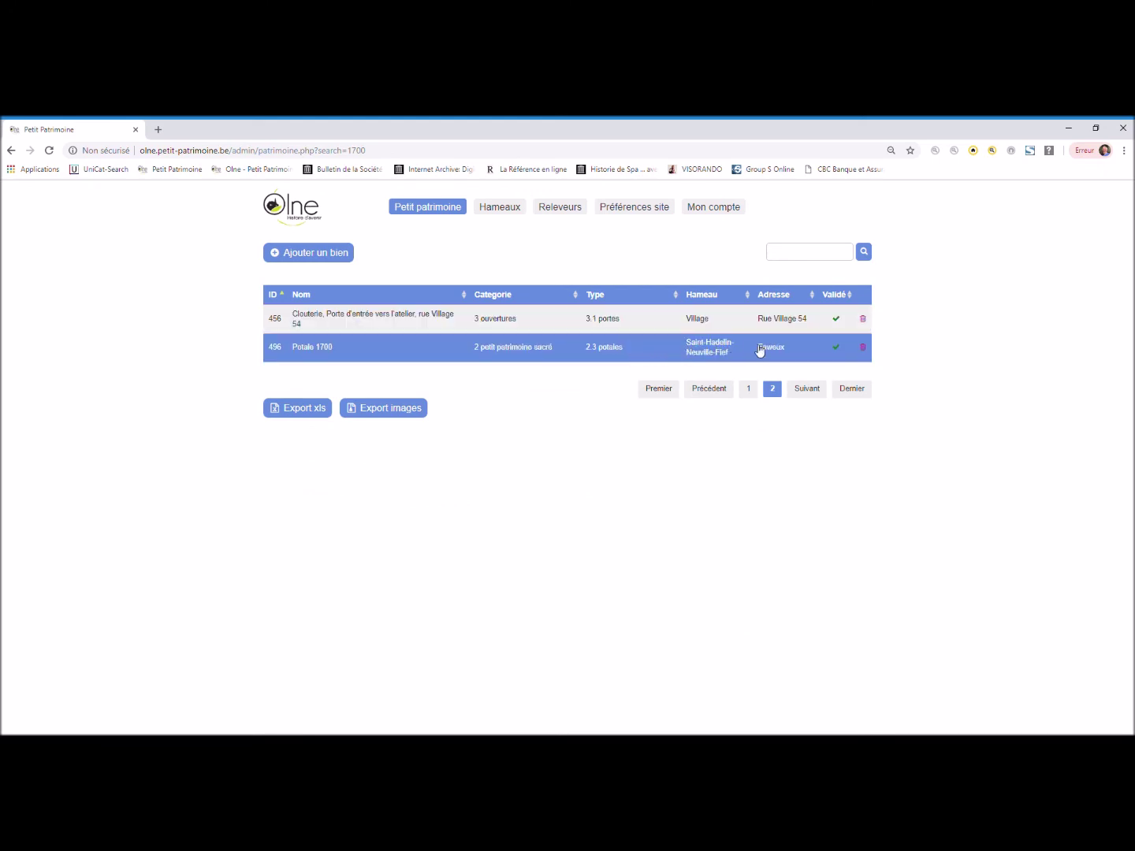
pyautogui.click(861, 347)
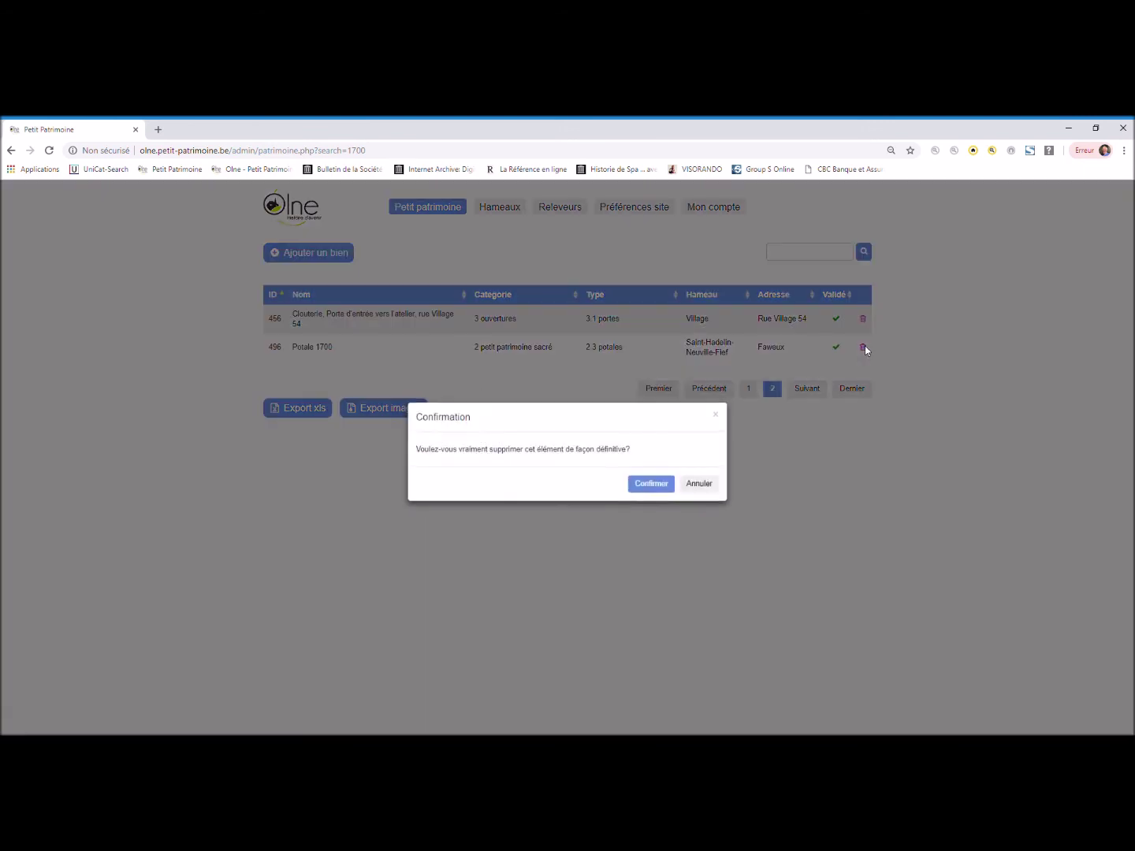
pyautogui.click(666, 487)
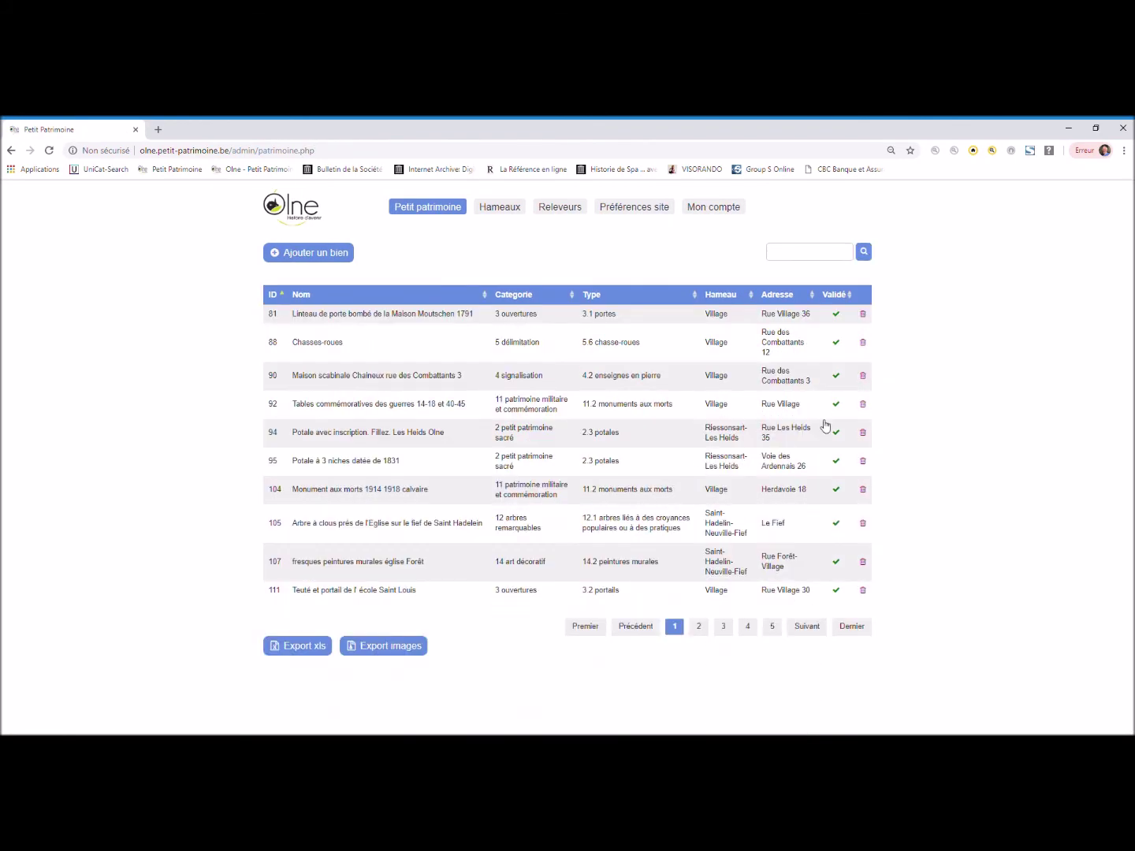